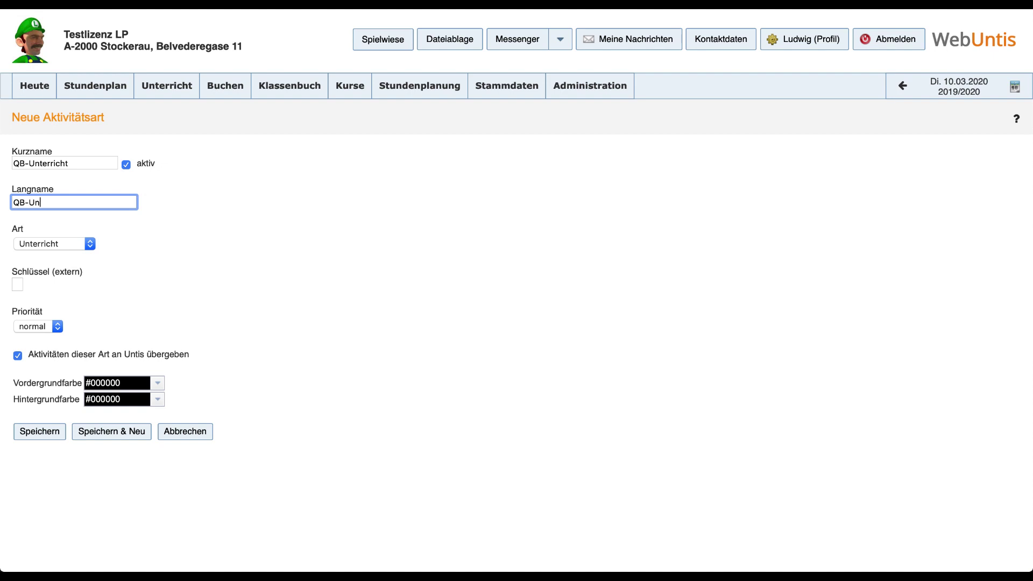
# Set the external key (Schlüssel extern) of the new activity type QB-Unterricht to \ and save it.
pyautogui.click(19, 283)
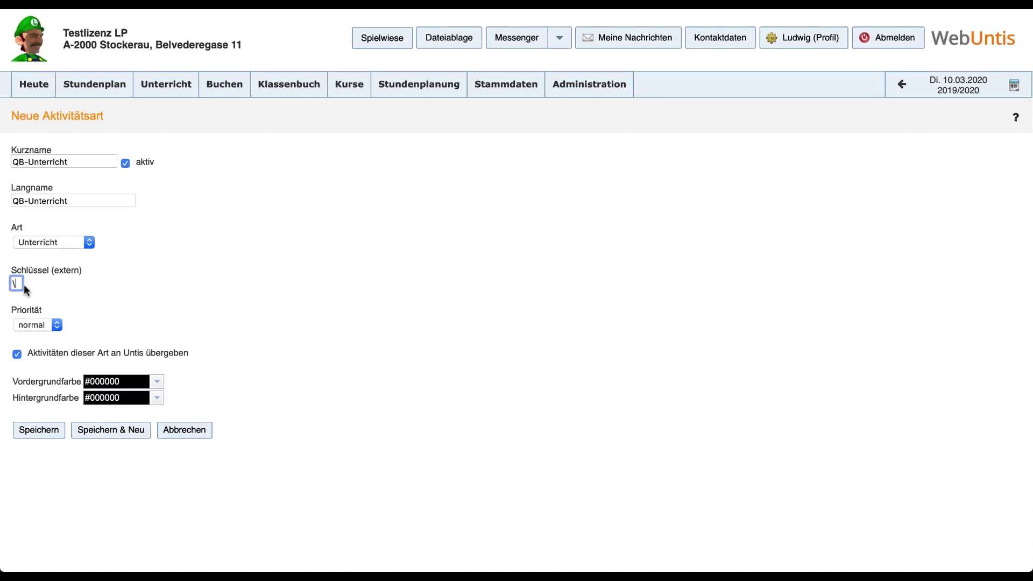
pyautogui.click(51, 430)
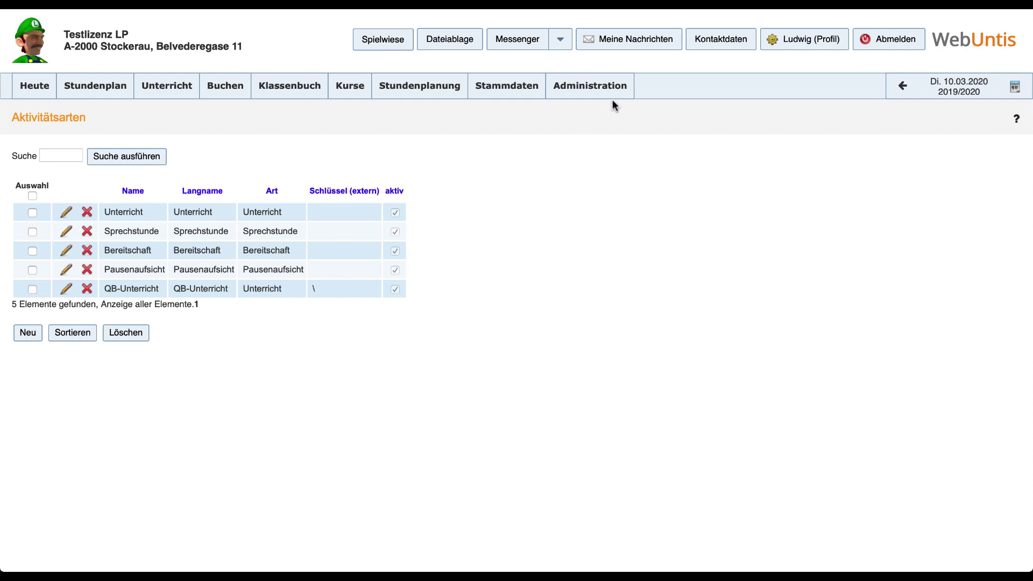
# Create a new booking format named QB-Buchungen with preset confirmed booking status and e-mail notification on status change enabled.
pyautogui.click(626, 97)
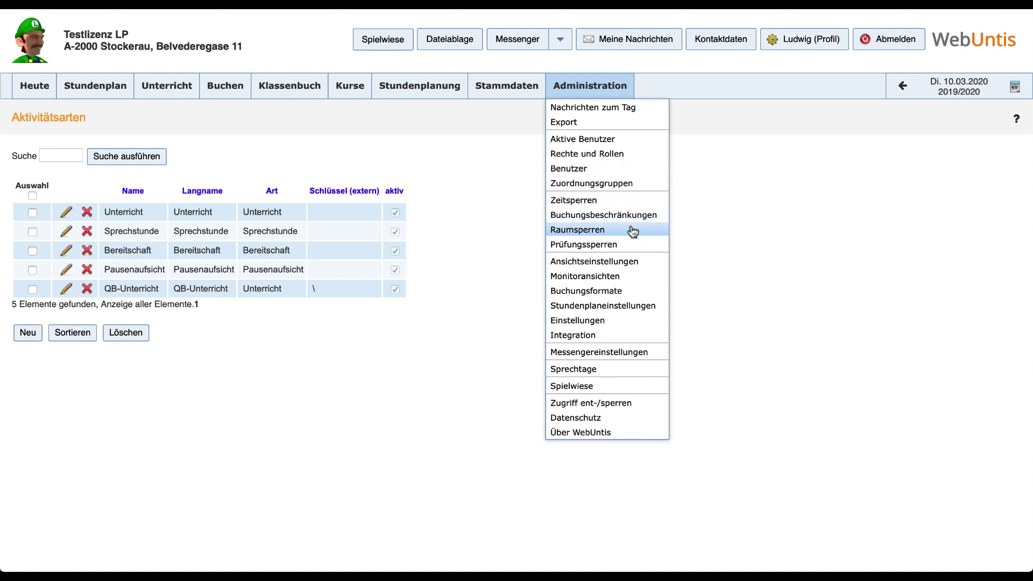
pyautogui.click(635, 291)
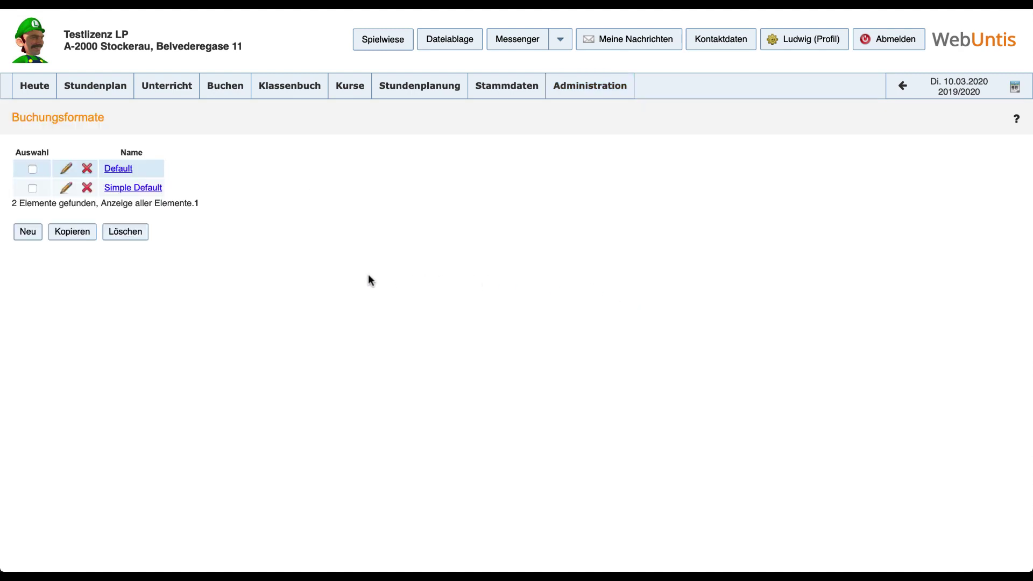
pyautogui.click(28, 232)
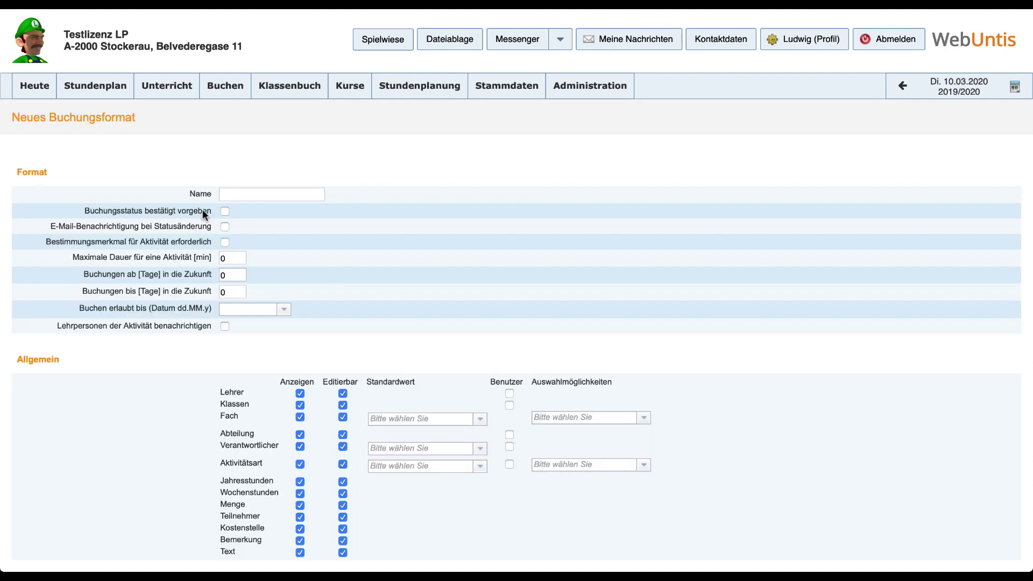
pyautogui.click(240, 196)
pyautogui.write('QB-Buchungen')
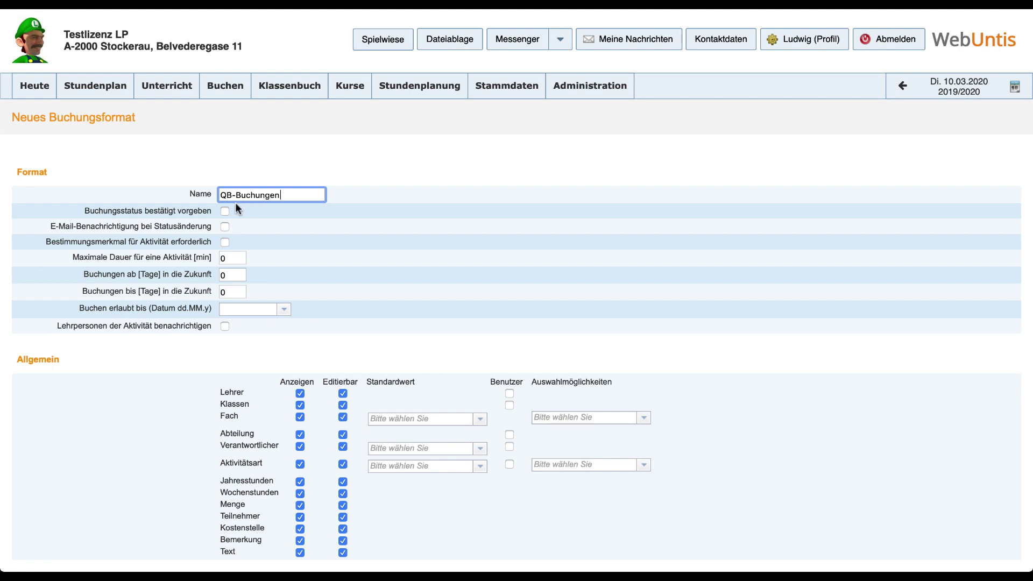
pyautogui.click(225, 211)
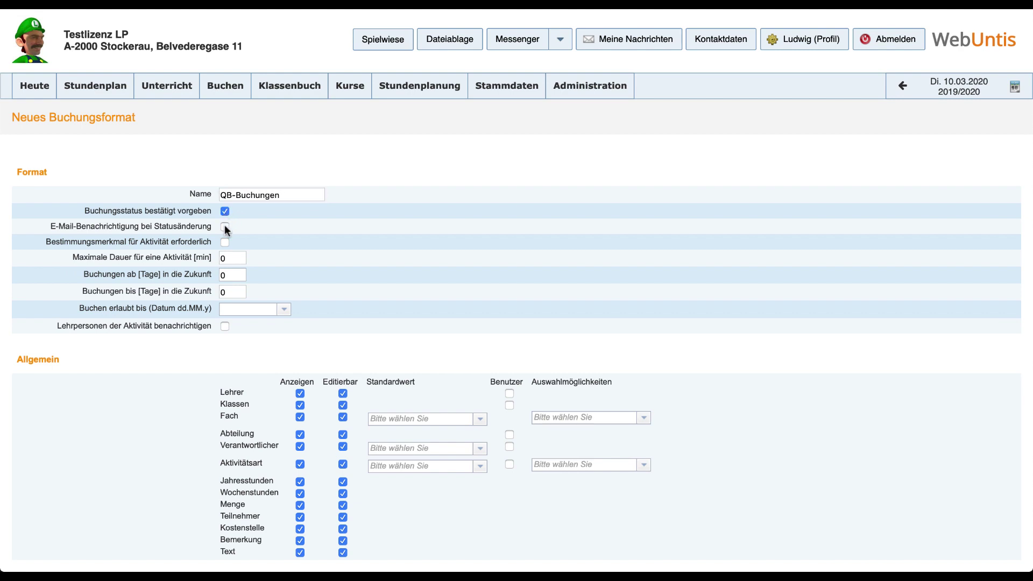
pyautogui.click(225, 229)
# Enable the Benutzer option for Lehrer and restrict the selectable Fach options to QBBE, QBGL and QBIB.
pyautogui.click(643, 418)
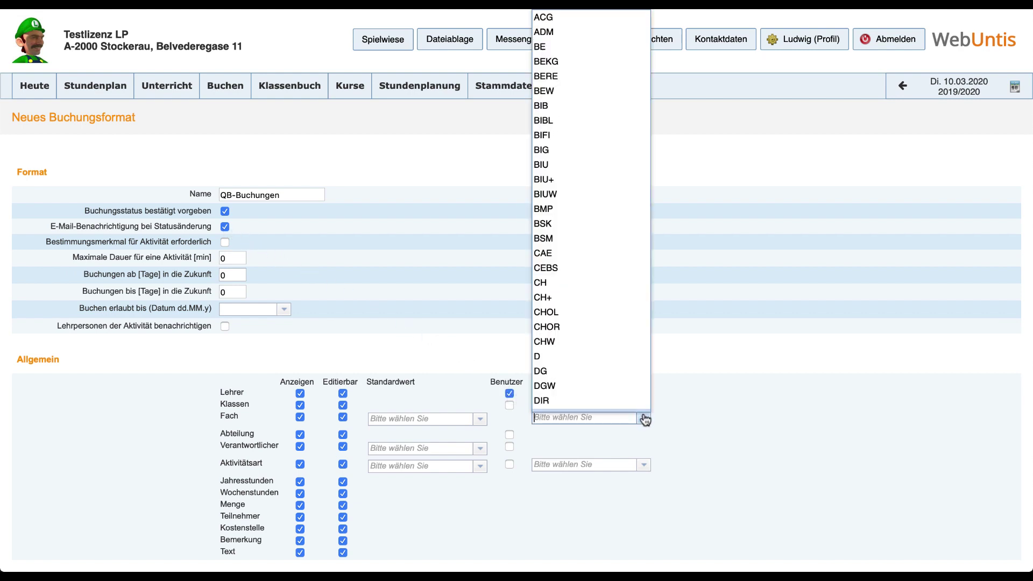
pyautogui.write('QBBE')
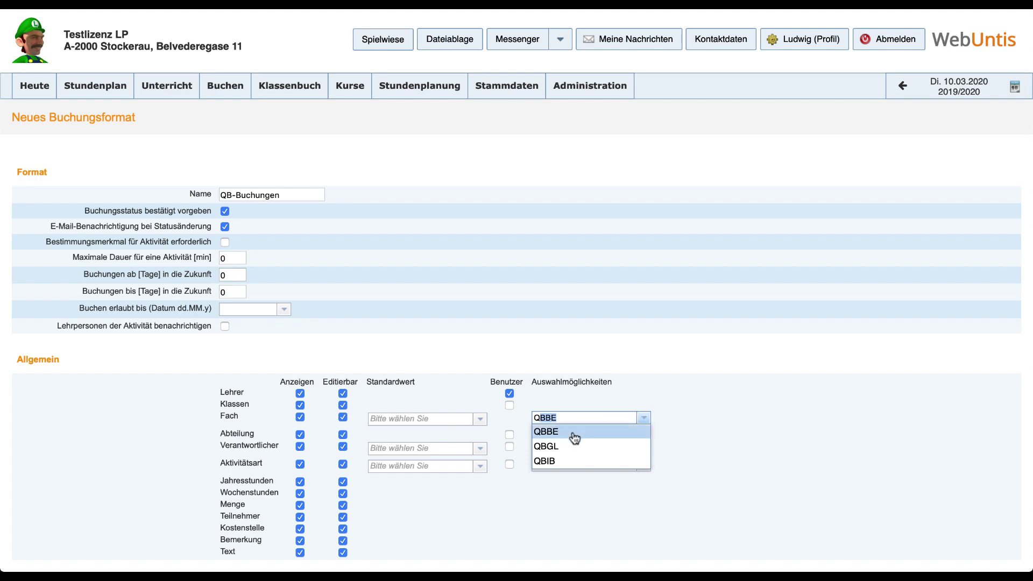
pyautogui.click(572, 433)
pyautogui.click(643, 418)
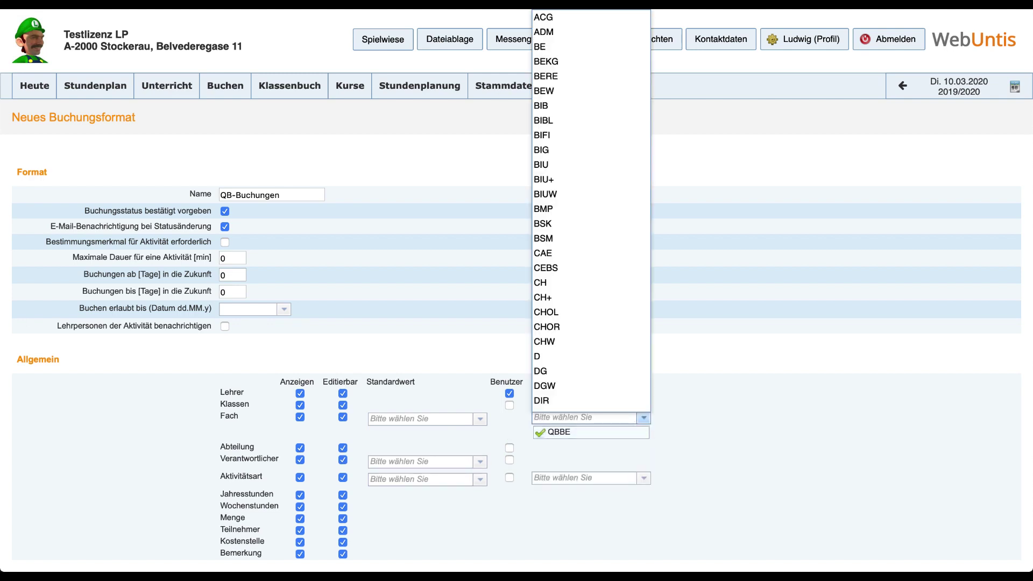
pyautogui.write('QBBE')
pyautogui.click(572, 445)
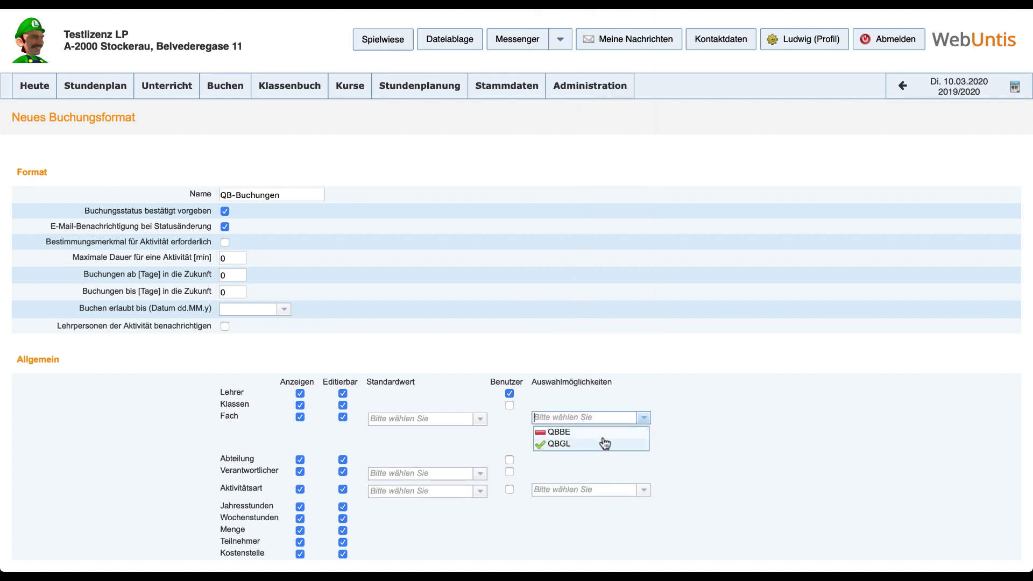
pyautogui.click(644, 421)
pyautogui.write('QBBE')
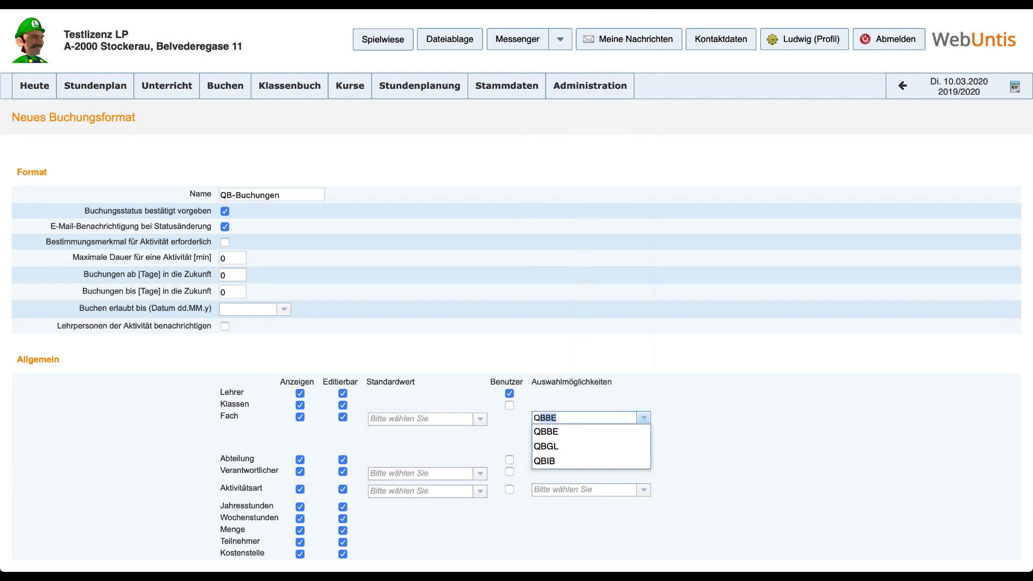
pyautogui.click(565, 462)
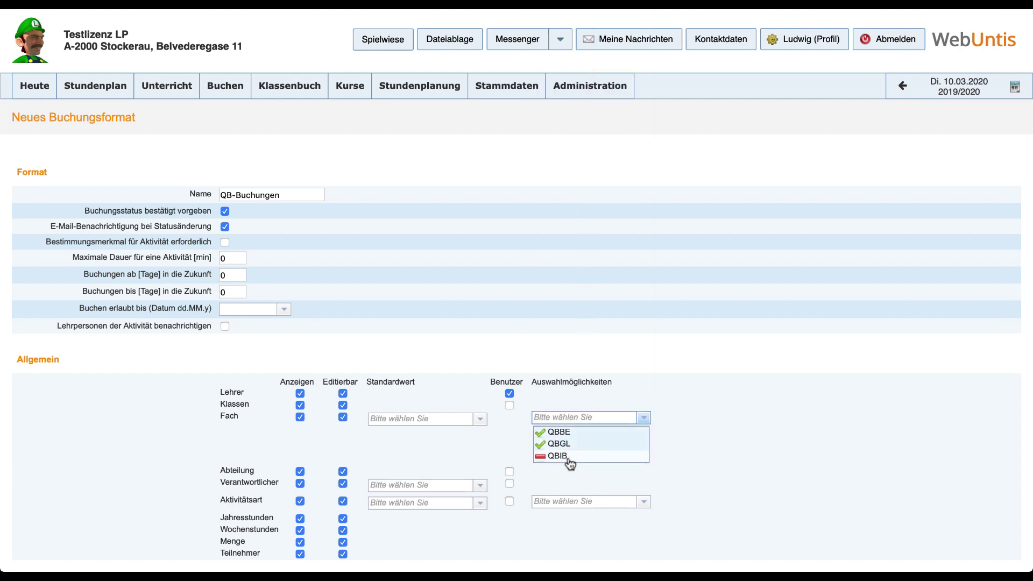
# Enable the Benutzer option for Abteilung, Verantwortlicher and Aktivitätsart in the booking format.
pyautogui.scroll(-1, 567, 458)
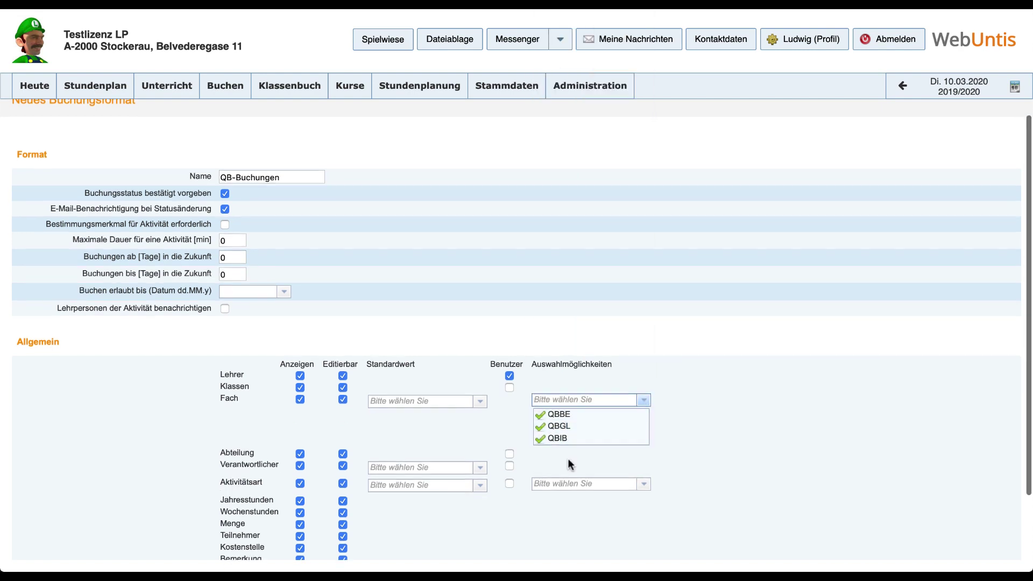
pyautogui.click(509, 454)
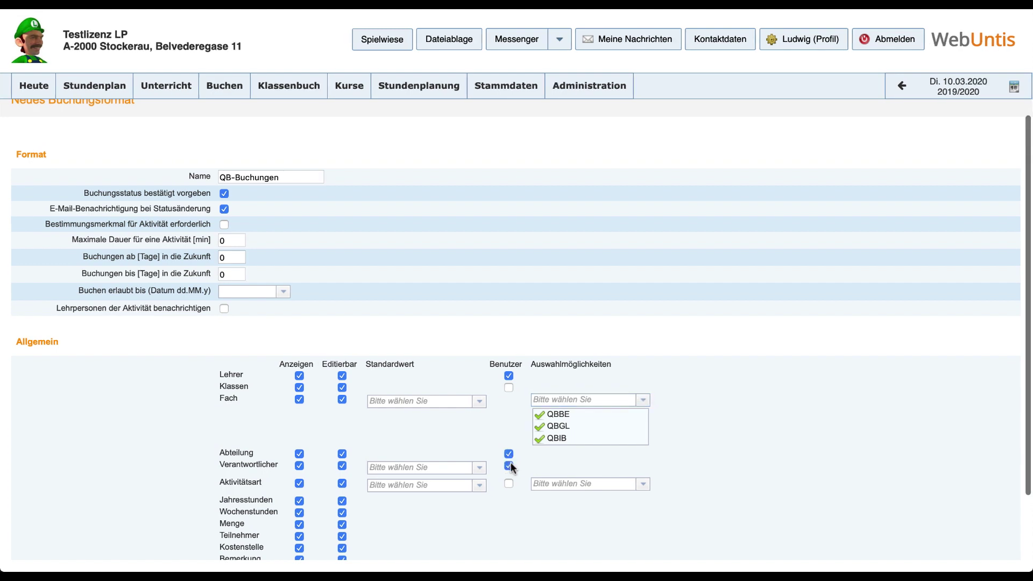
pyautogui.click(509, 483)
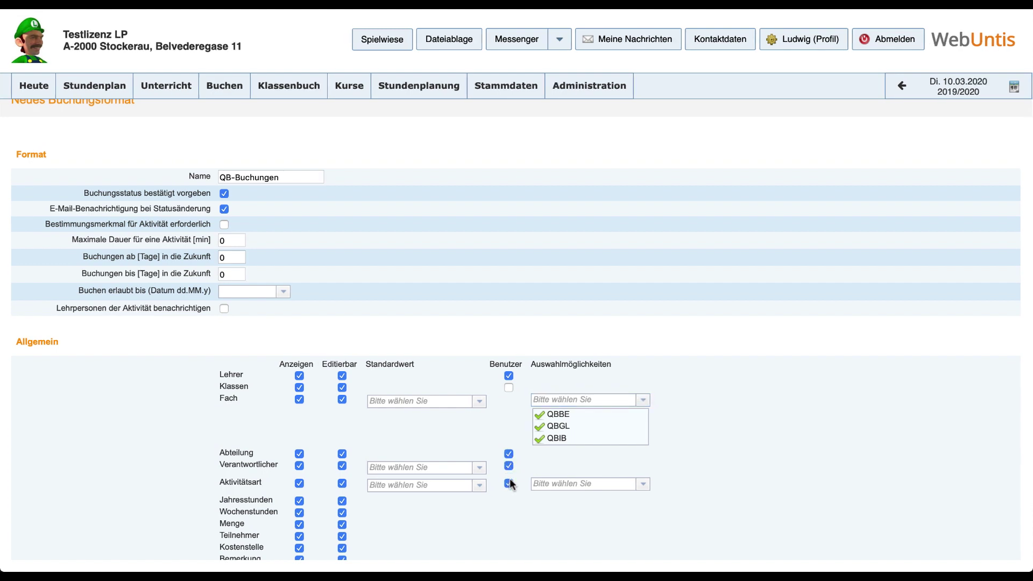
# Set QB-Unterricht as both the default value and the only selectable option for Aktivitätsart, and save the booking format.
pyautogui.click(480, 485)
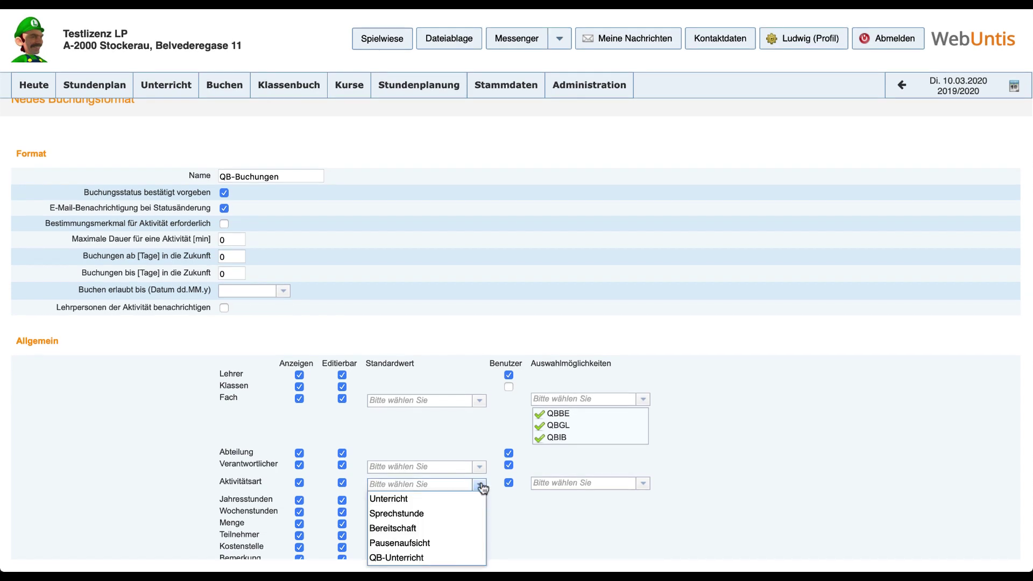
pyautogui.click(454, 558)
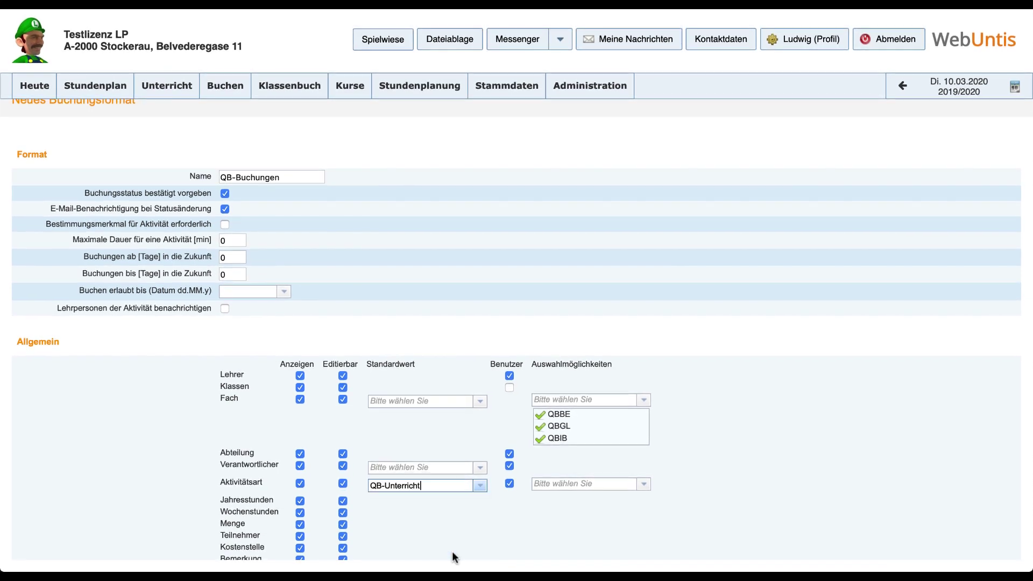
pyautogui.scroll(1, 634, 494)
pyautogui.click(644, 491)
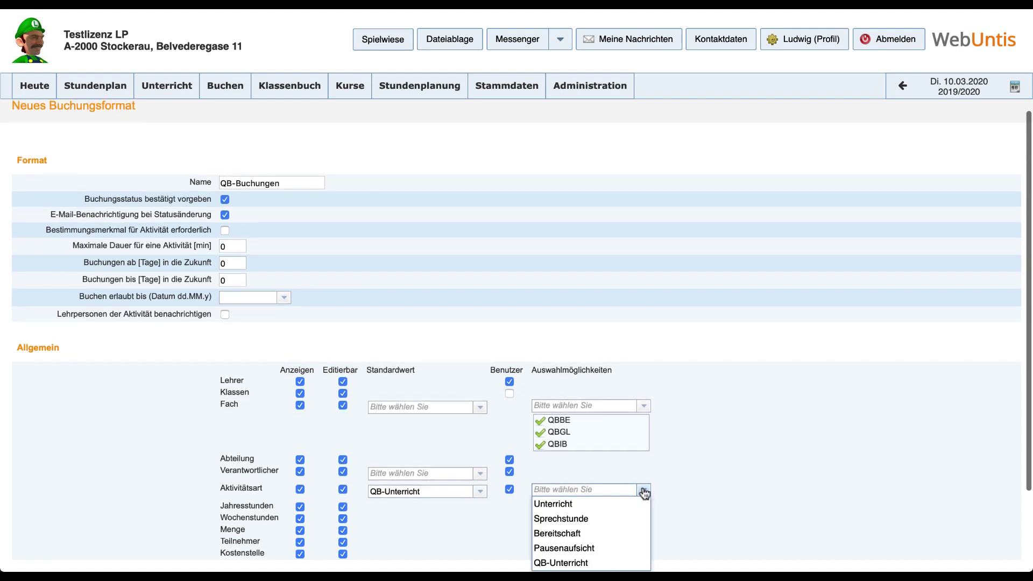
pyautogui.click(609, 563)
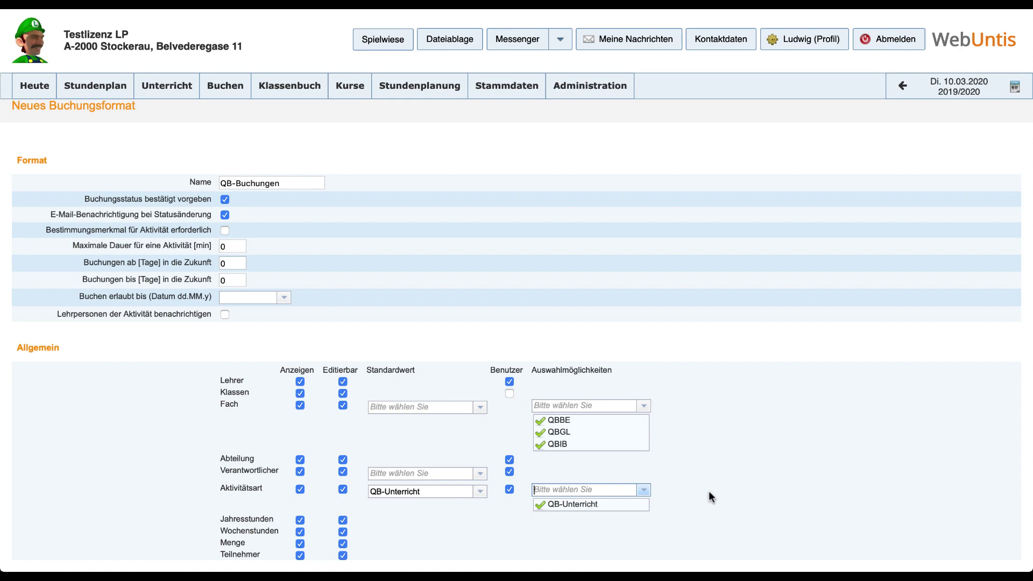
pyautogui.scroll(-1, 709, 492)
pyautogui.scroll(-1, 708, 491)
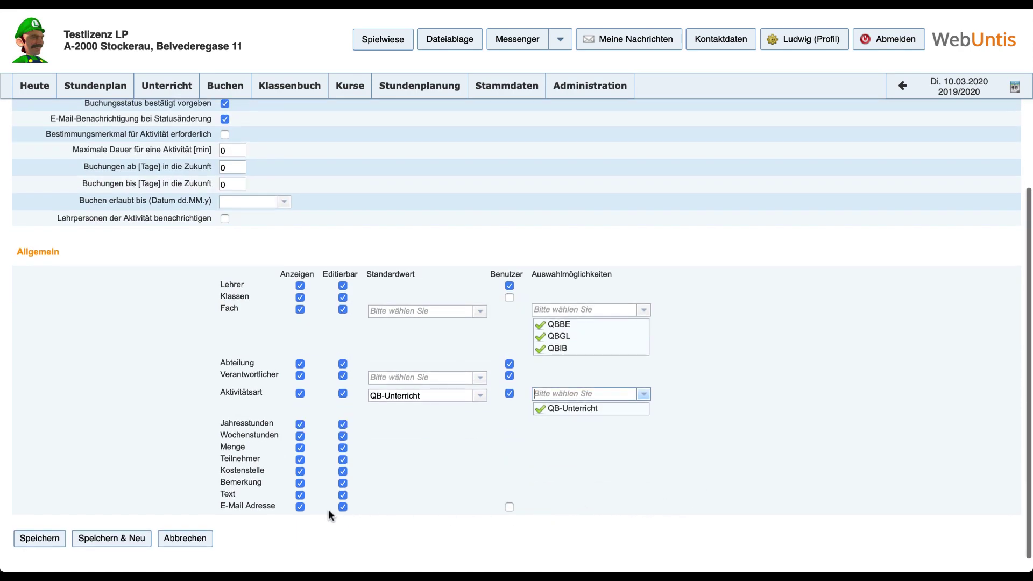
pyautogui.click(40, 538)
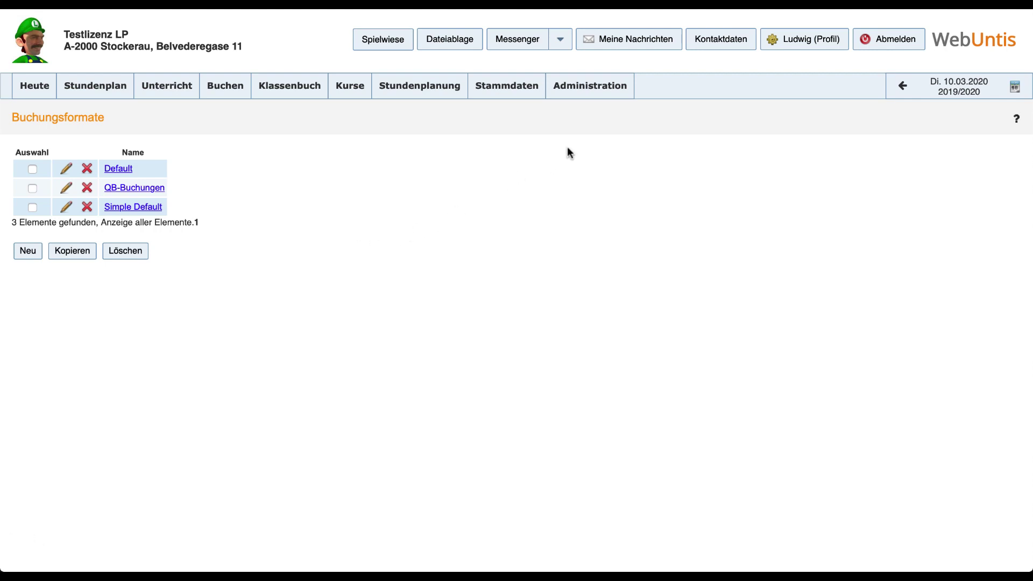
# In the expert mode of Rechte und Rollen, set the Buchungsformat of the Lehrkräfte user group to QB-Buchungen.
pyautogui.click(623, 96)
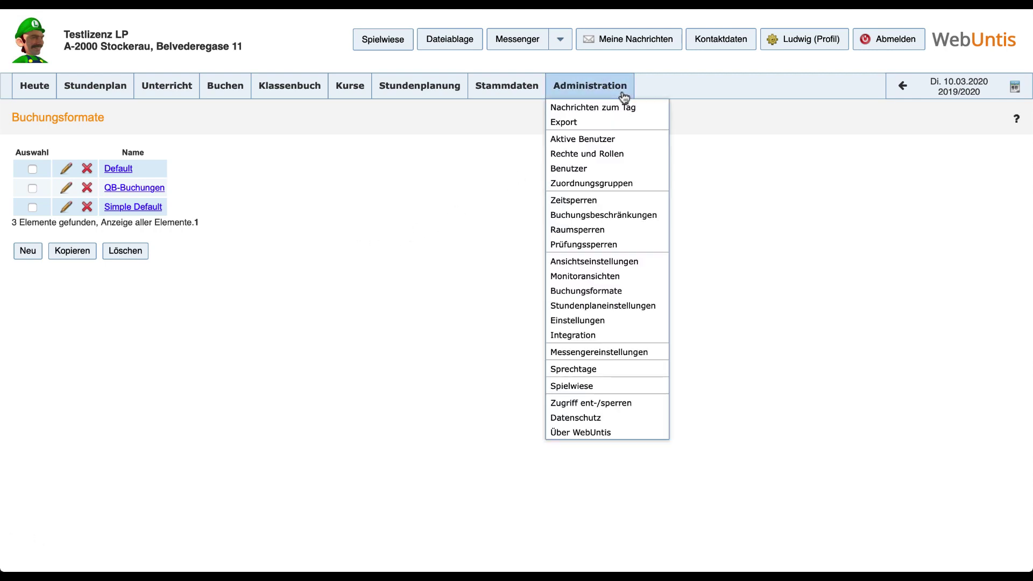
pyautogui.click(632, 154)
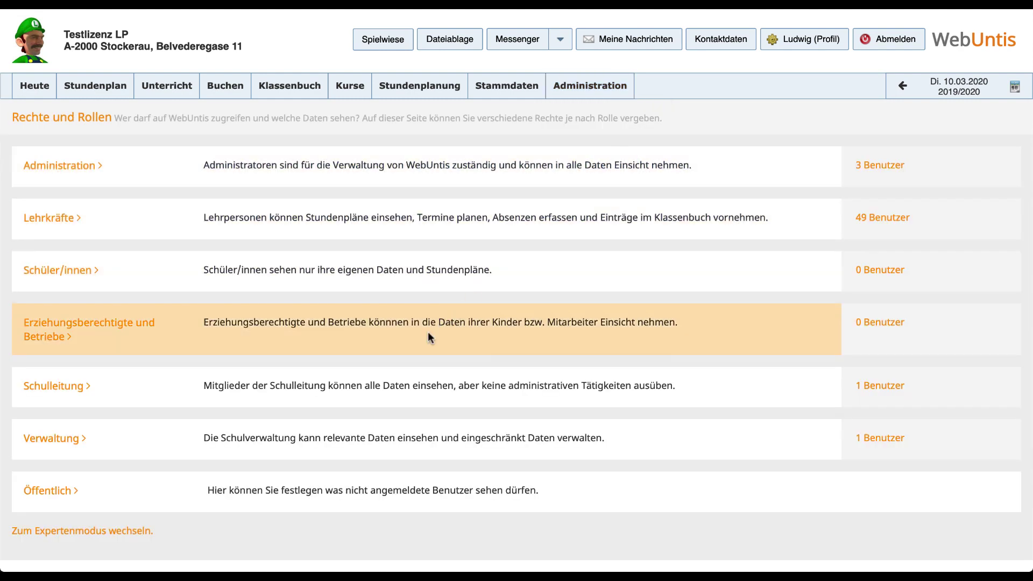
pyautogui.click(137, 532)
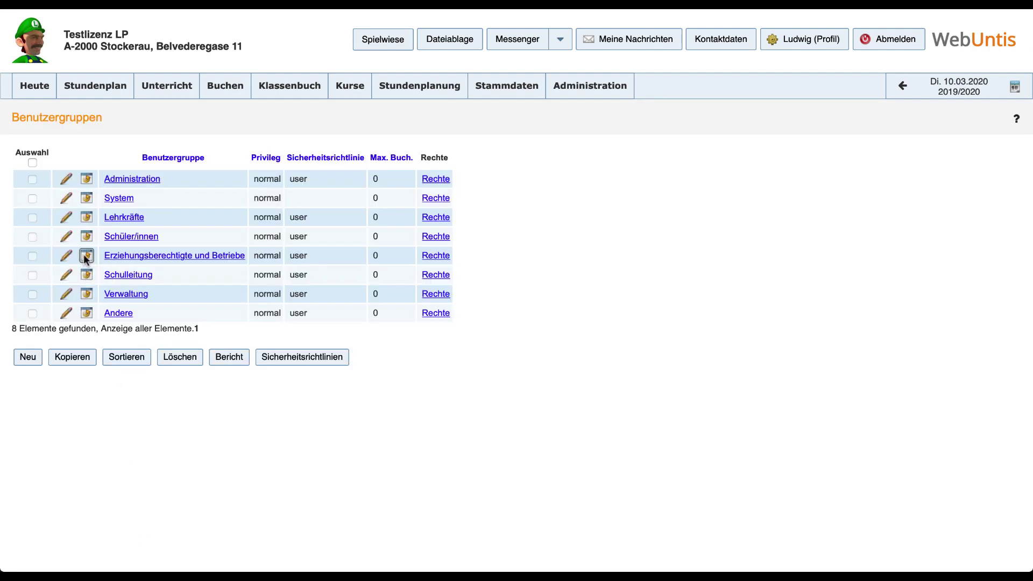
pyautogui.click(66, 218)
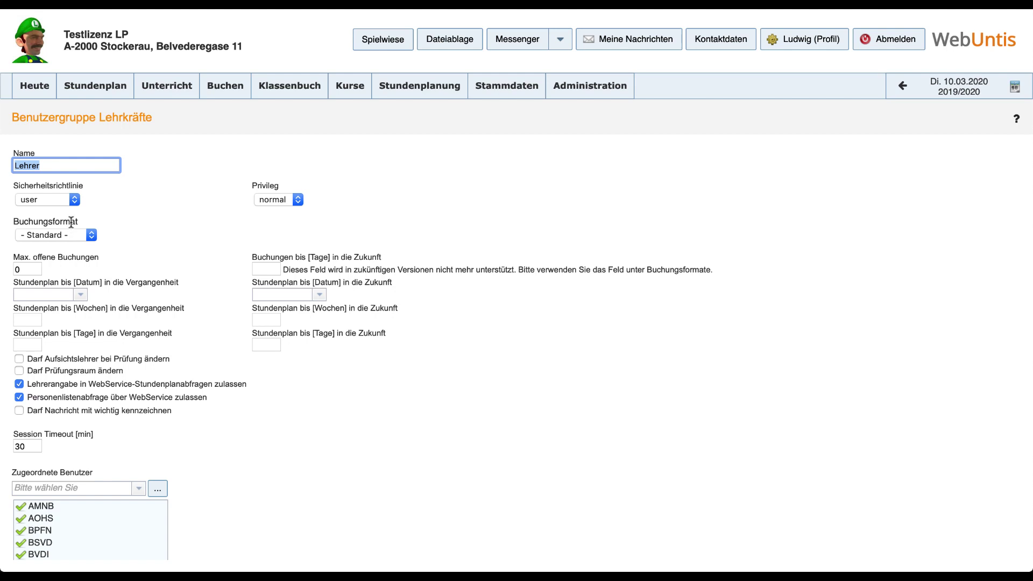
pyautogui.click(91, 235)
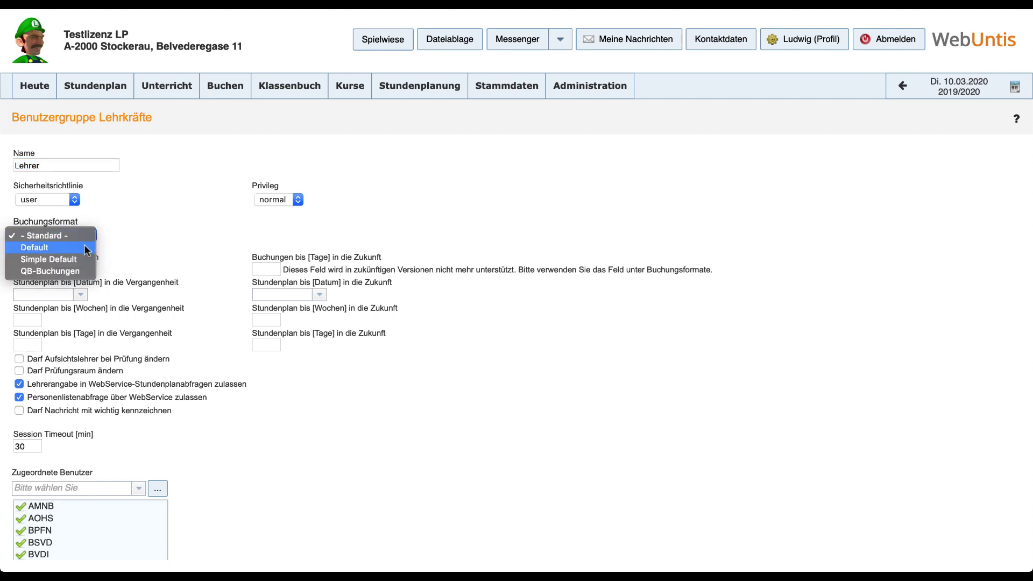
pyautogui.click(69, 271)
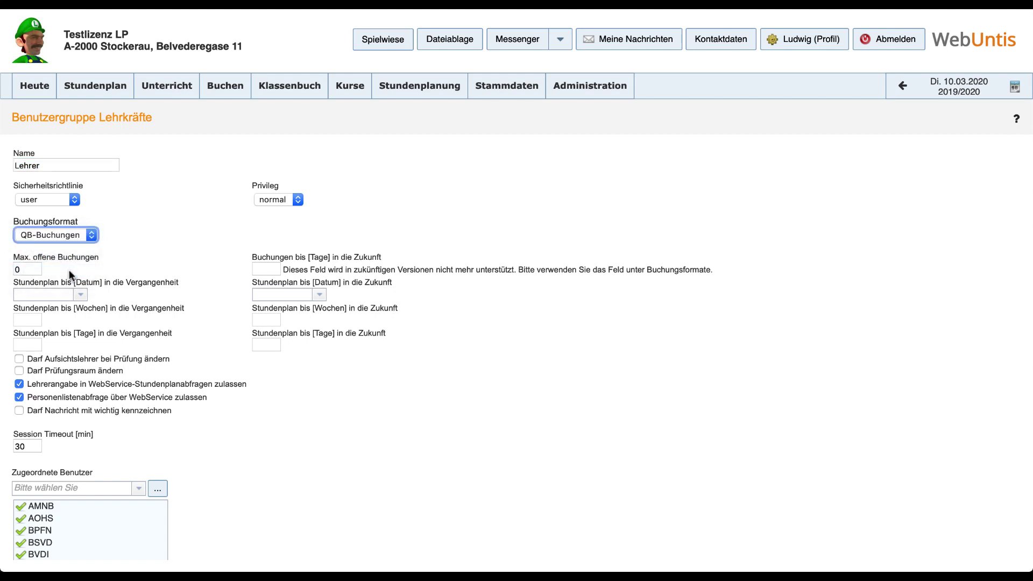
# Remove Bereitschaft, Pausenaufsicht, Sprechstunde and Unterricht from the group's assigned activity types, keeping only QB-Unterricht, and save the group.
pyautogui.scroll(-5, 69, 272)
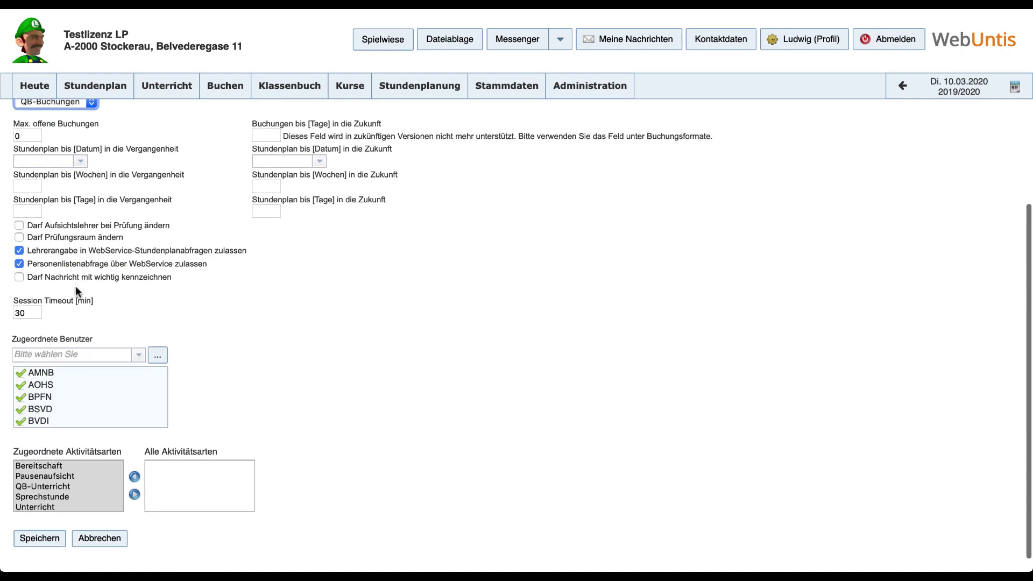
pyautogui.click(38, 466)
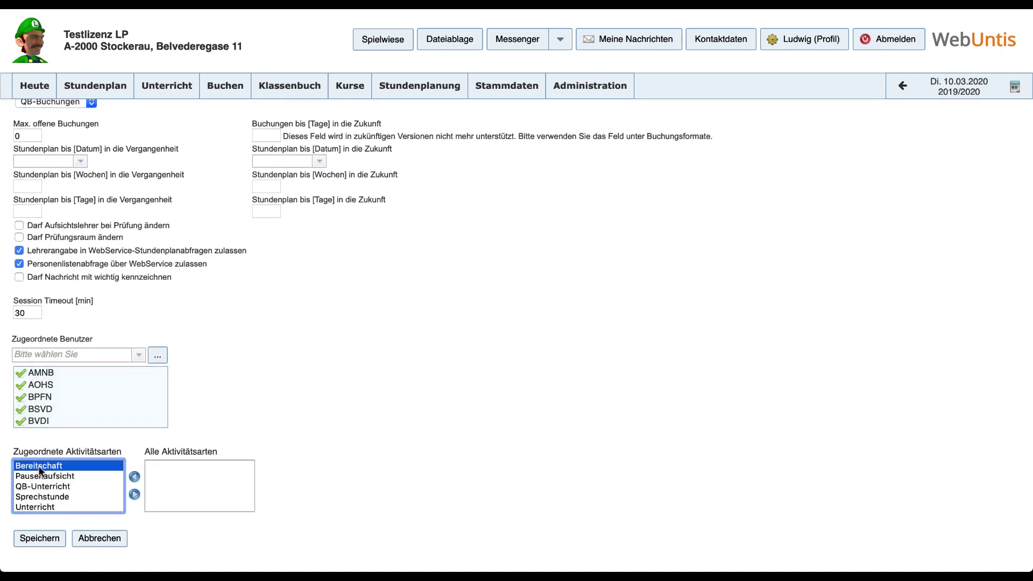
pyautogui.keyDown('super'); pyautogui.click(41, 476); pyautogui.keyUp('super')
pyautogui.keyDown('super'); pyautogui.click(42, 496); pyautogui.keyUp('super')
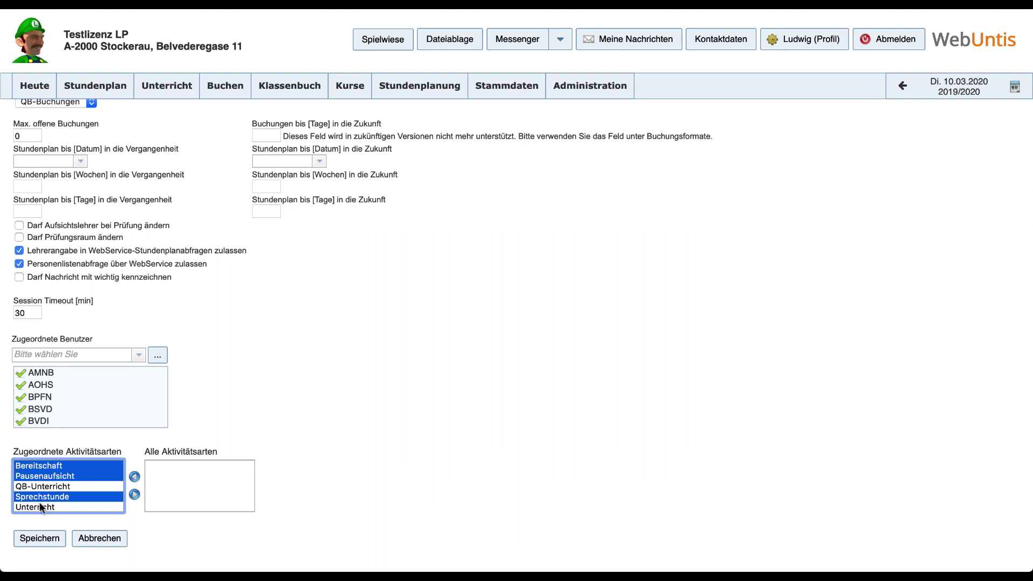
pyautogui.keyDown('super'); pyautogui.click(40, 505); pyautogui.keyUp('super')
pyautogui.click(135, 494)
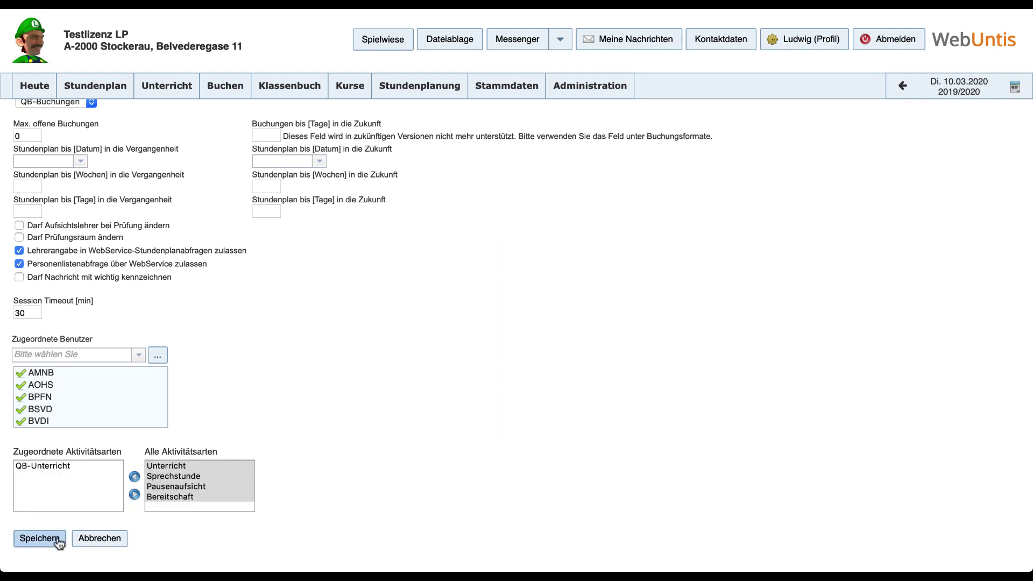
pyautogui.click(39, 537)
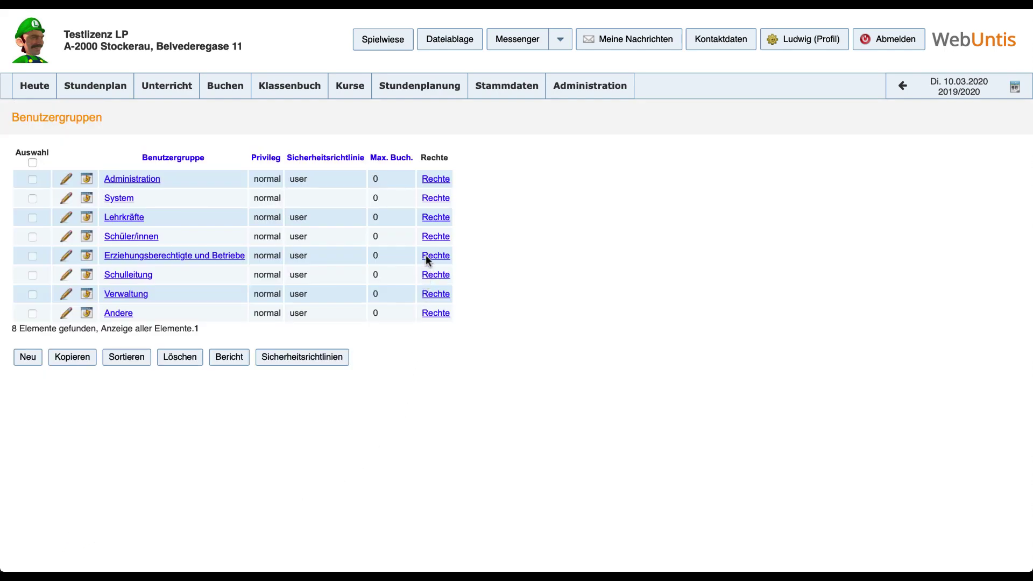
# Grant the Lehrkräfte group full access to Buchen Raum plus access to Stundenplanänderung für Buchungen, and save the user rights.
pyautogui.click(443, 217)
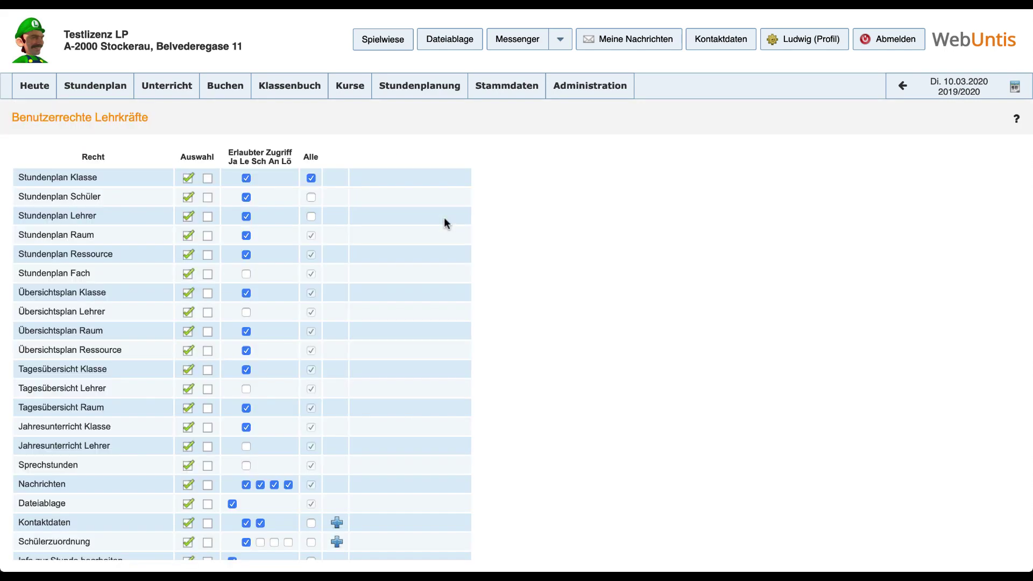
pyautogui.scroll(-5, 435, 230)
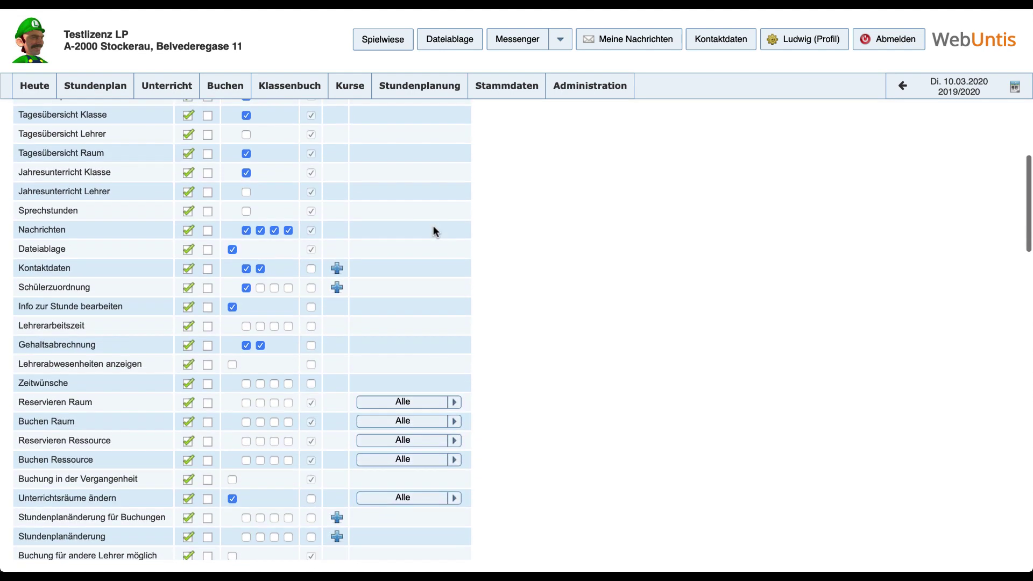
pyautogui.scroll(-2, 432, 232)
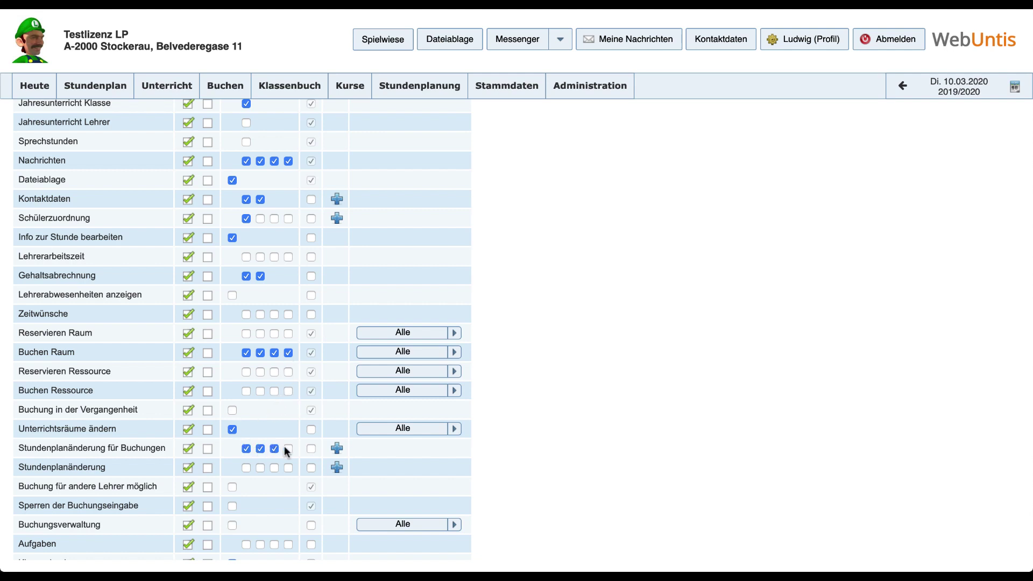
pyautogui.scroll(-15, 286, 446)
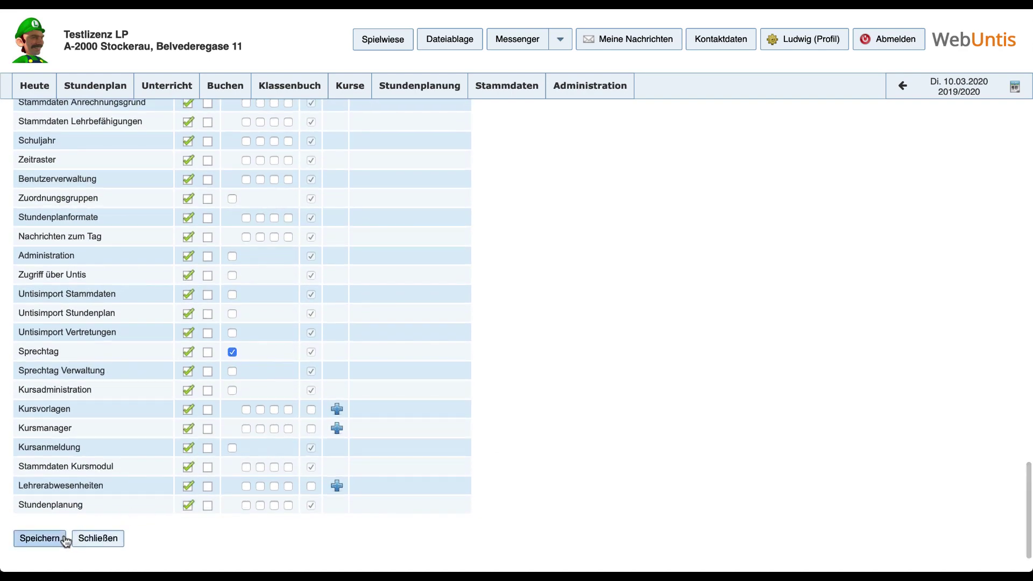
pyautogui.click(64, 538)
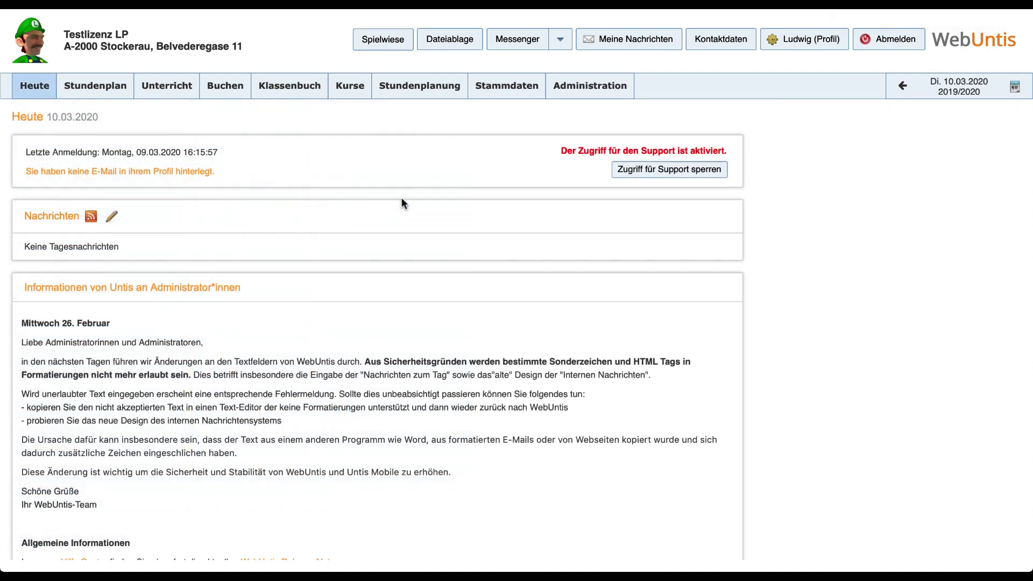
# Search the Fächer master data for "q", turn off Abwesenheitskontrolle for the subject QBGL, and save it.
pyautogui.click(538, 92)
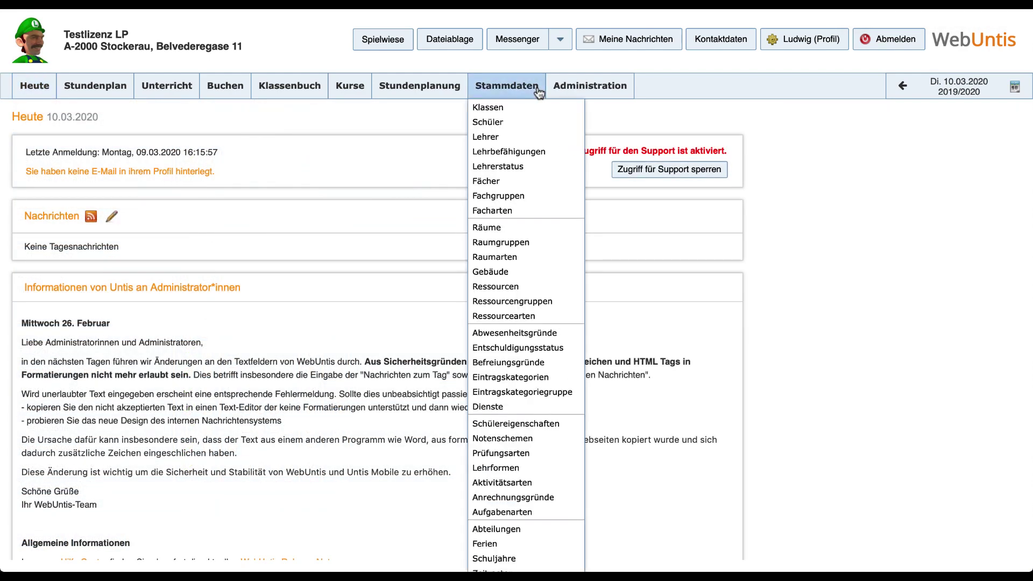
pyautogui.click(528, 180)
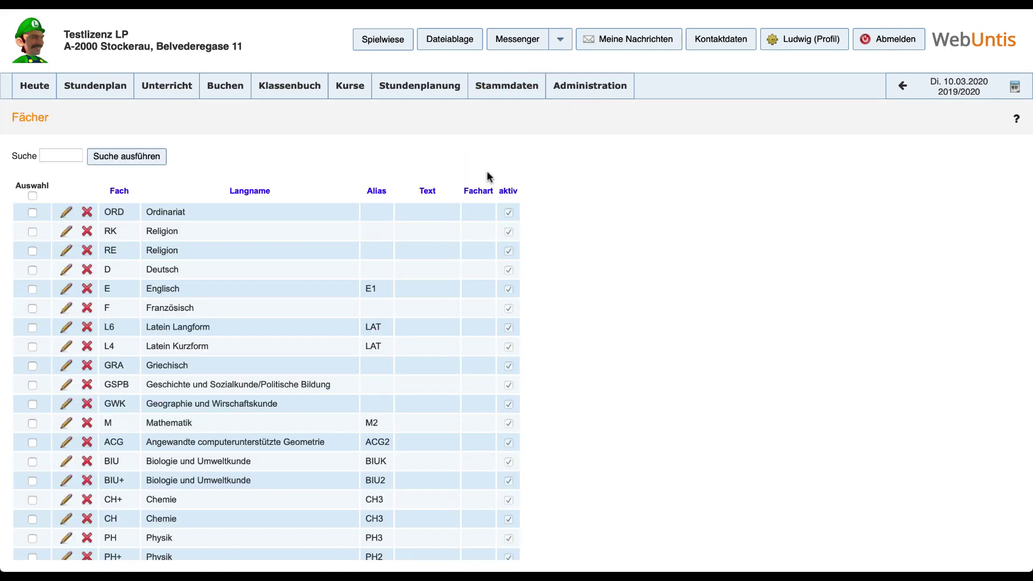
pyautogui.click(70, 154)
pyautogui.write('q')
pyautogui.click(104, 157)
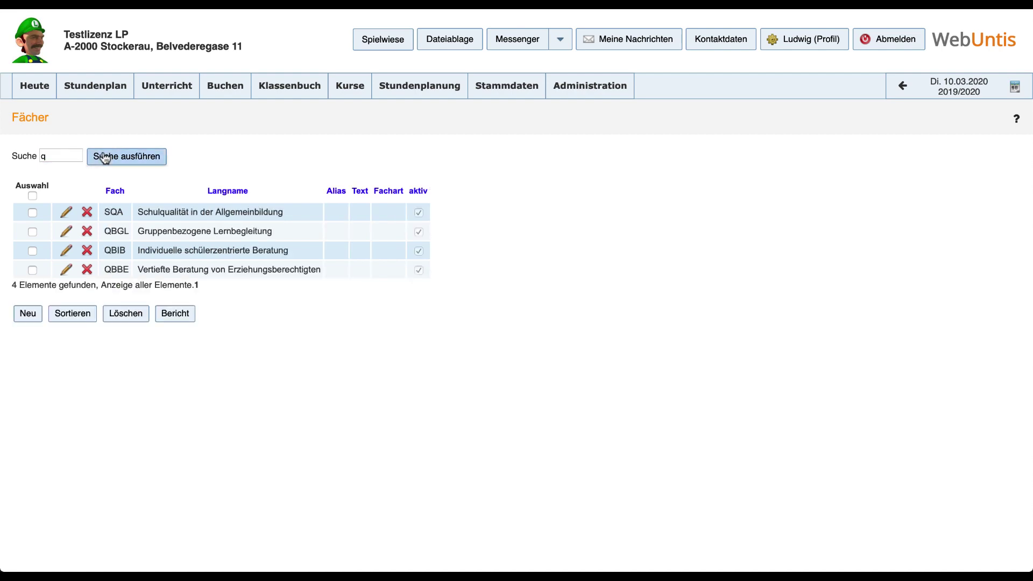
pyautogui.click(66, 231)
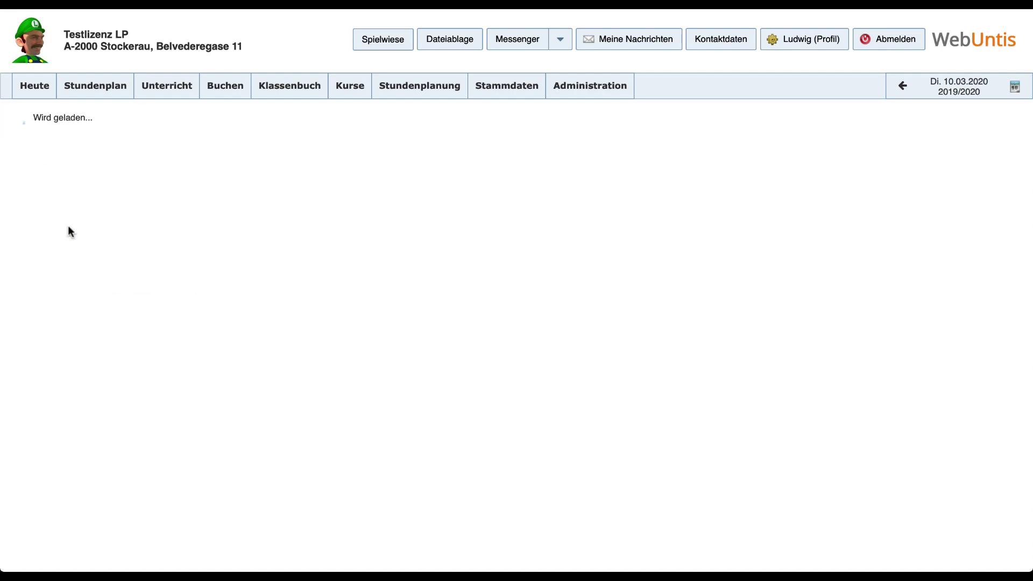
pyautogui.scroll(-3, 68, 225)
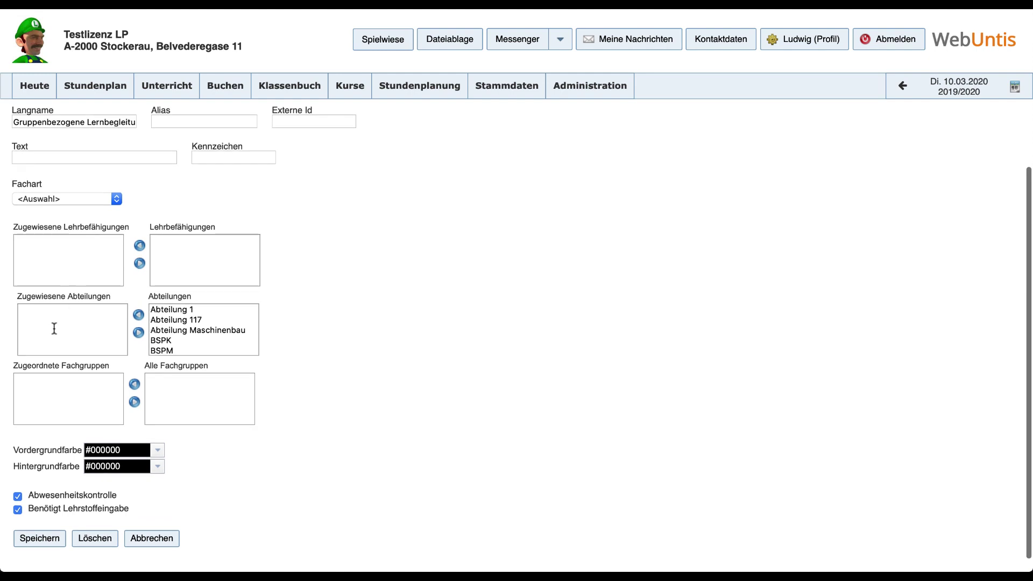
pyautogui.click(18, 496)
pyautogui.click(36, 536)
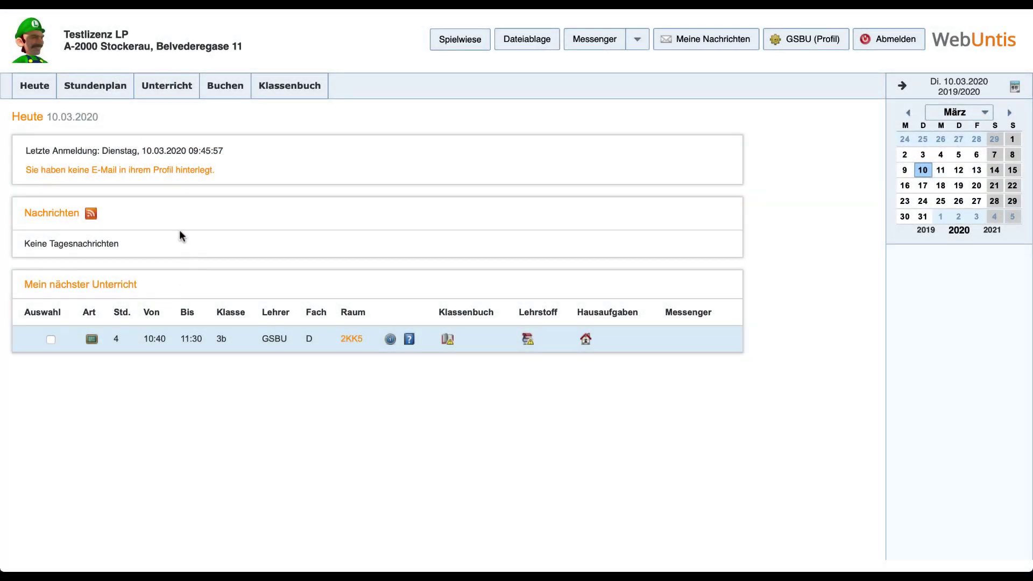
# In the teacher's Mein Unterricht, create a new QB-Unterricht lesson with subject QBIB and 32 Jahresstunden, and close the booking confirmation.
pyautogui.click(191, 94)
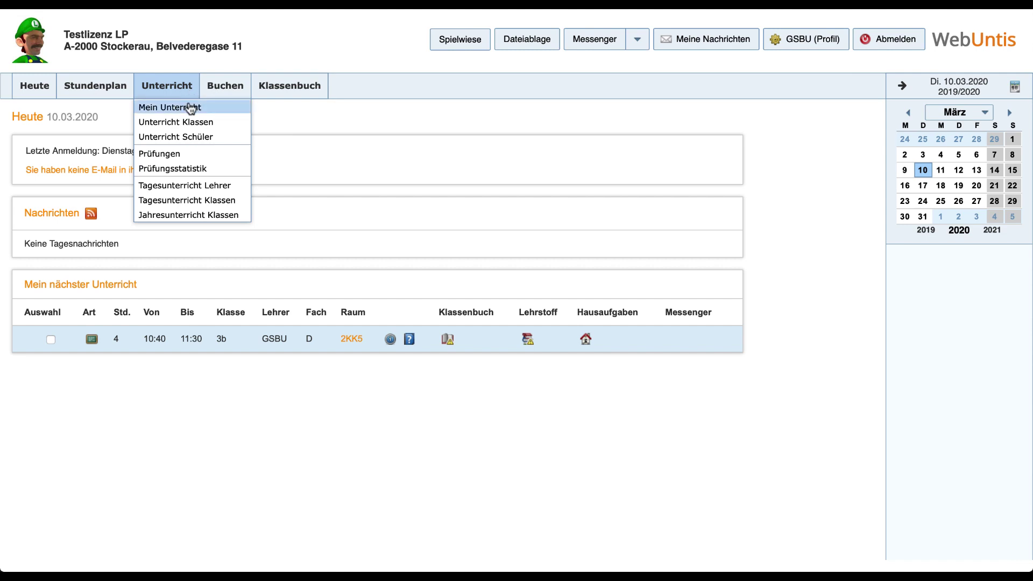
pyautogui.click(189, 107)
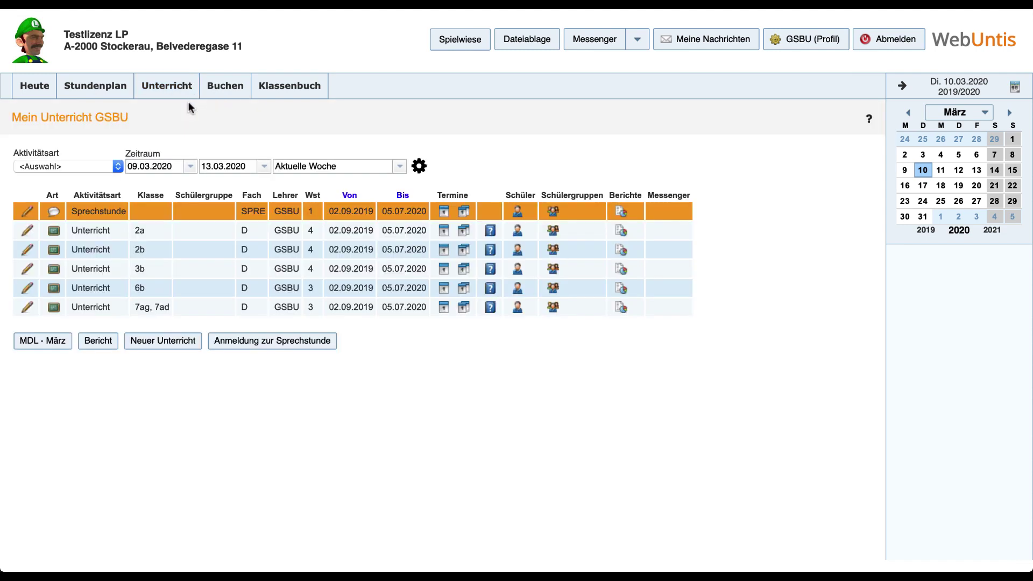
pyautogui.click(194, 341)
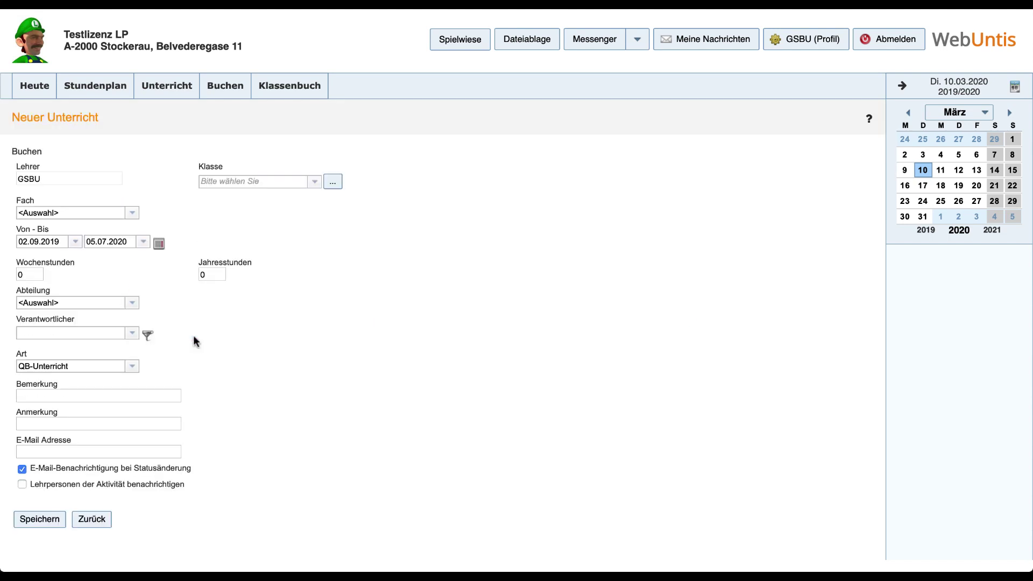
pyautogui.click(132, 214)
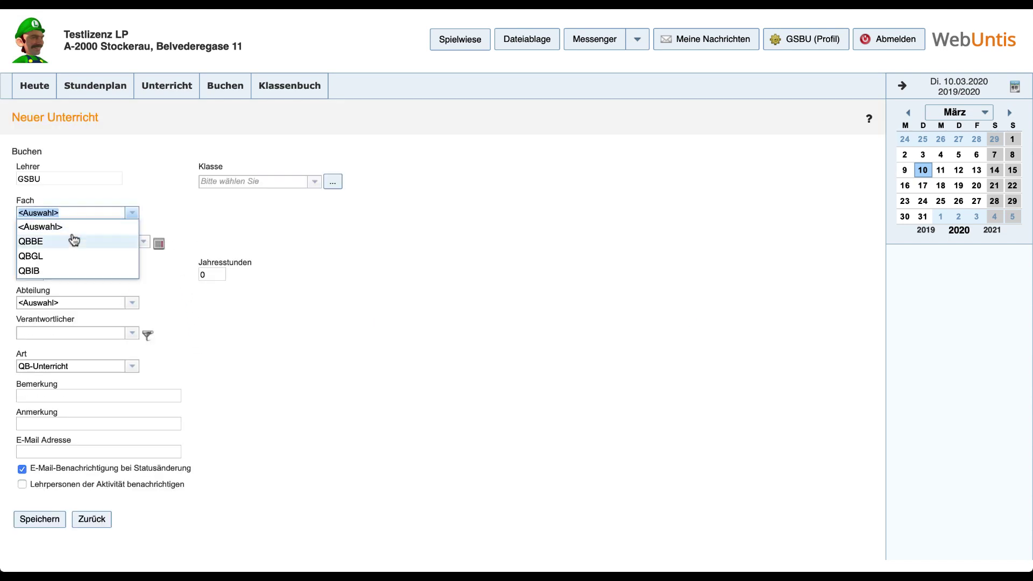
pyautogui.click(44, 273)
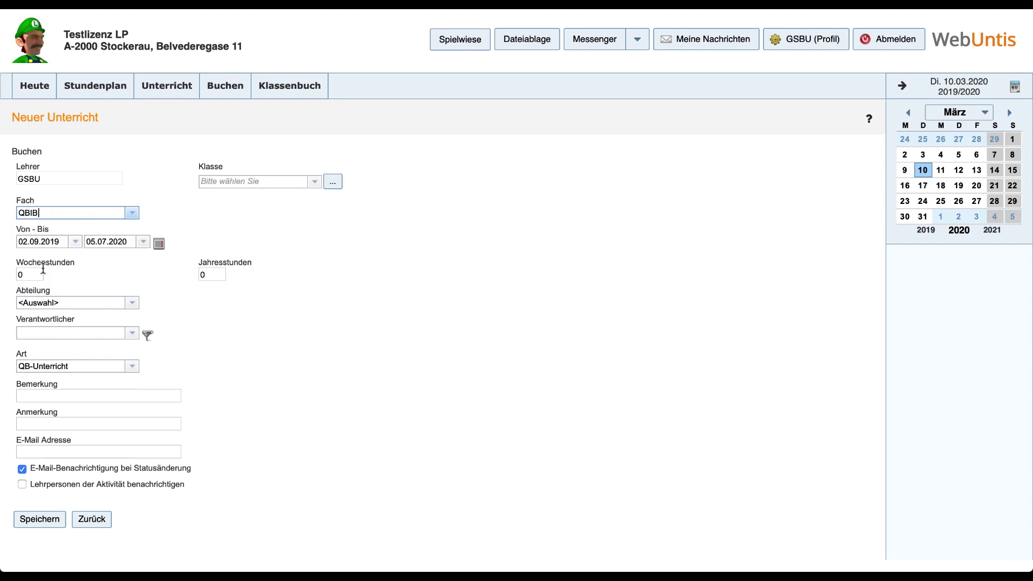
pyautogui.click(218, 274)
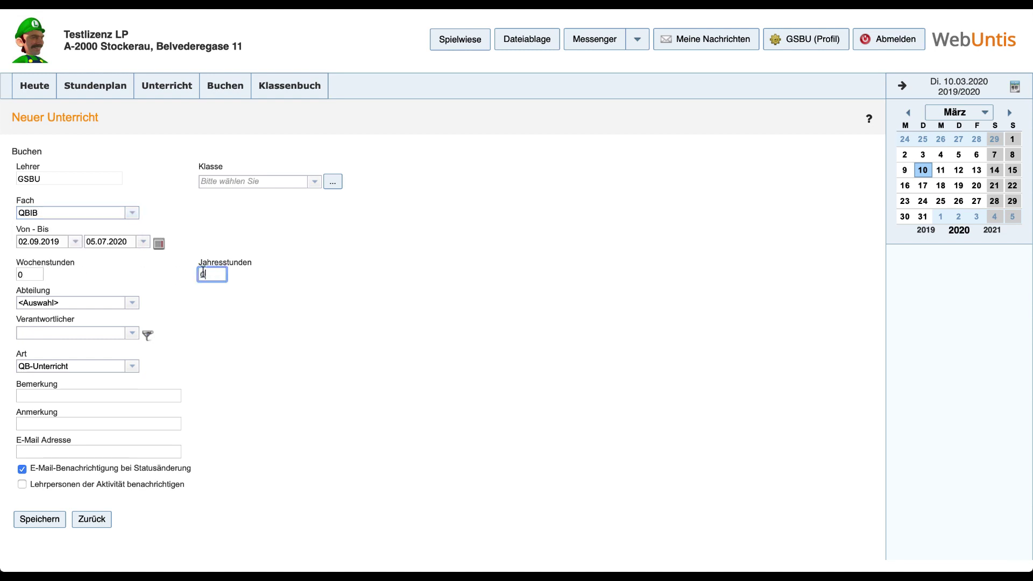
pyautogui.write('32')
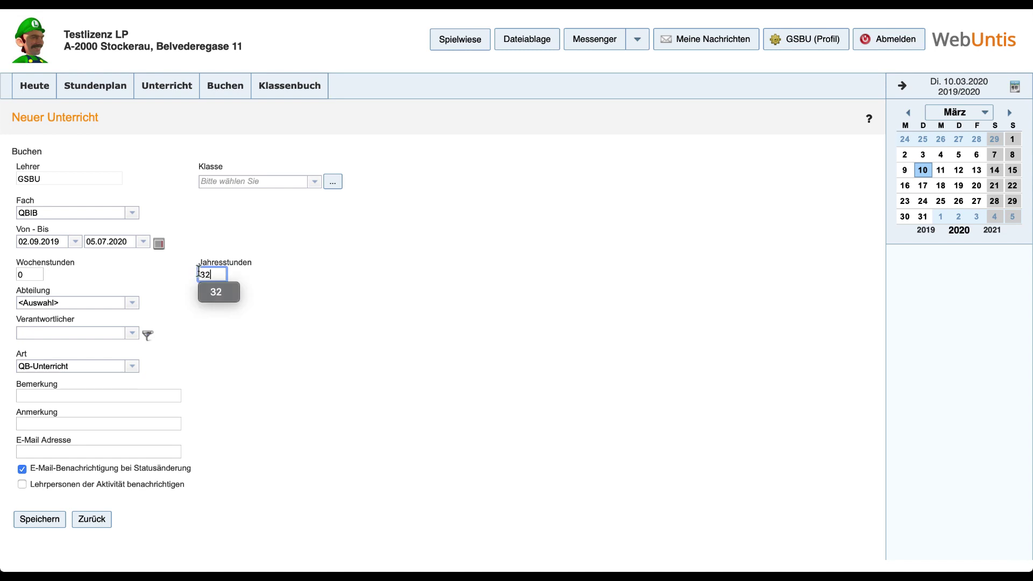
pyautogui.click(54, 519)
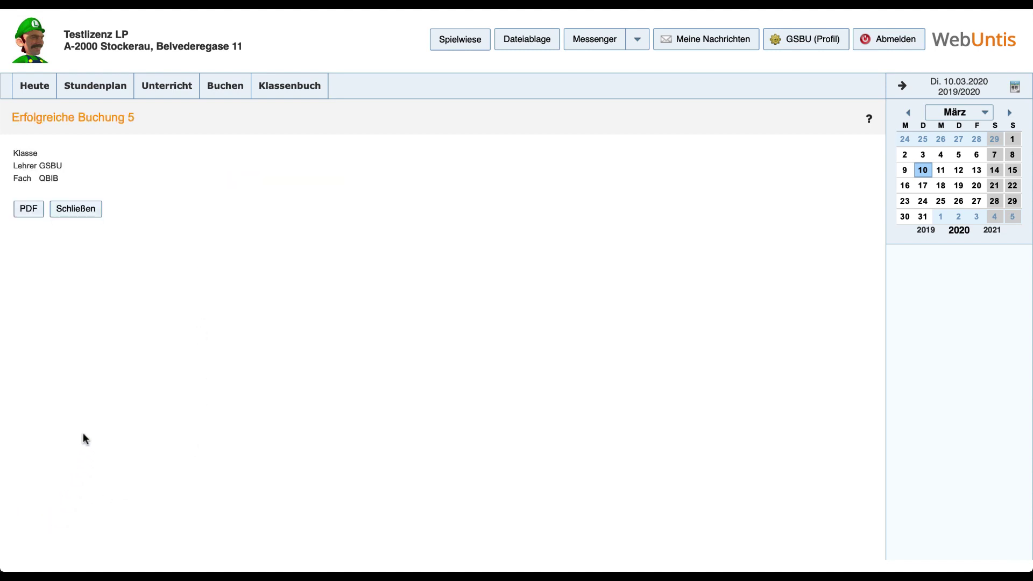
pyautogui.click(98, 211)
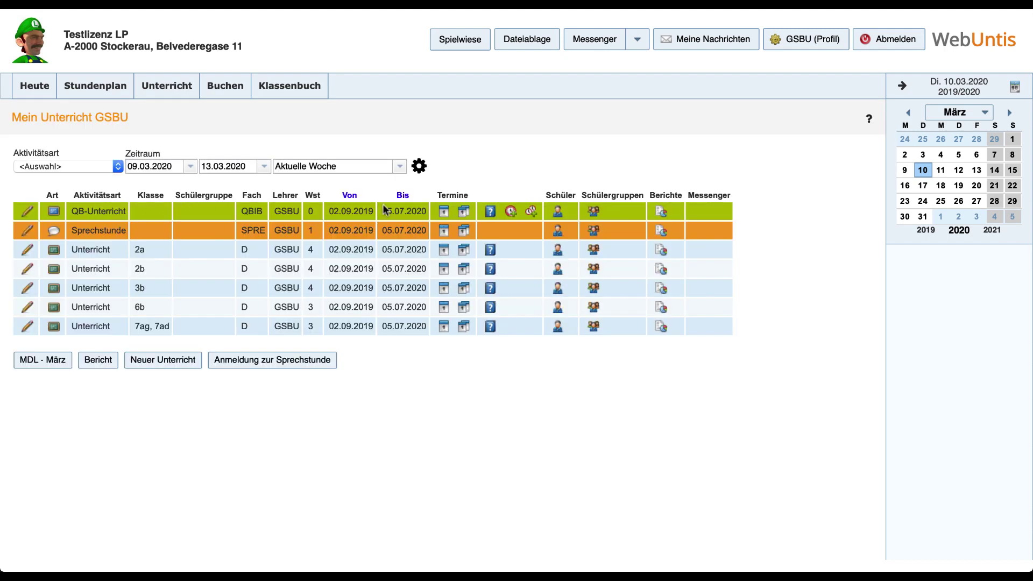
# Book an additional hour for the QBIB lesson on 10.03.2020 from 11:35 to 12:25 in room 1DE1.
pyautogui.click(531, 212)
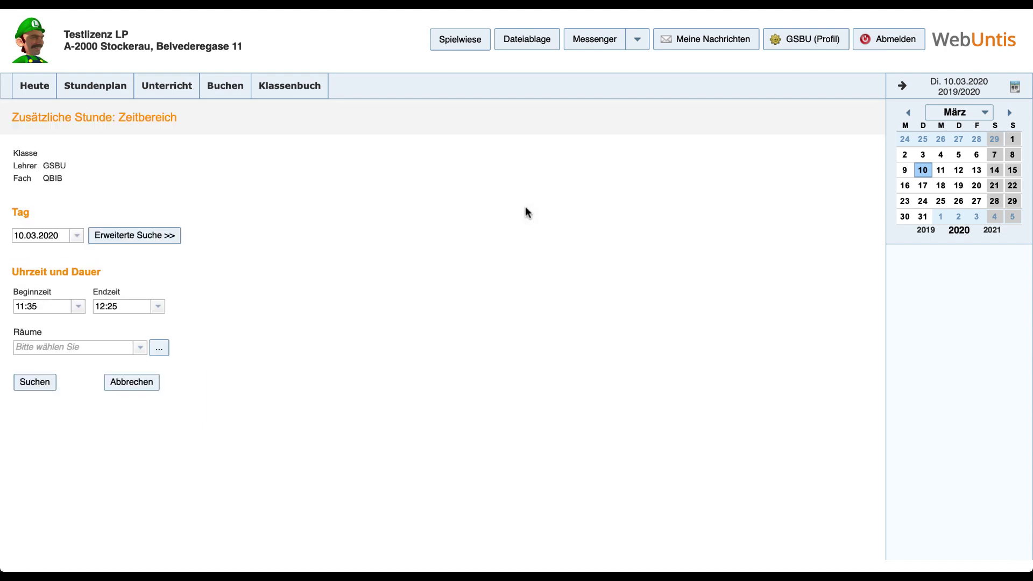
pyautogui.click(139, 348)
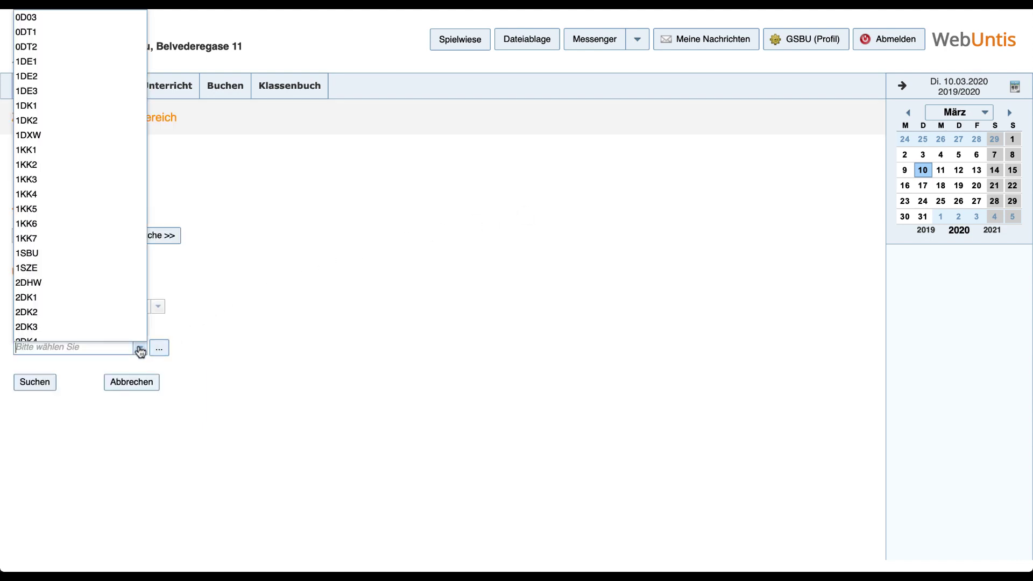
pyautogui.click(33, 62)
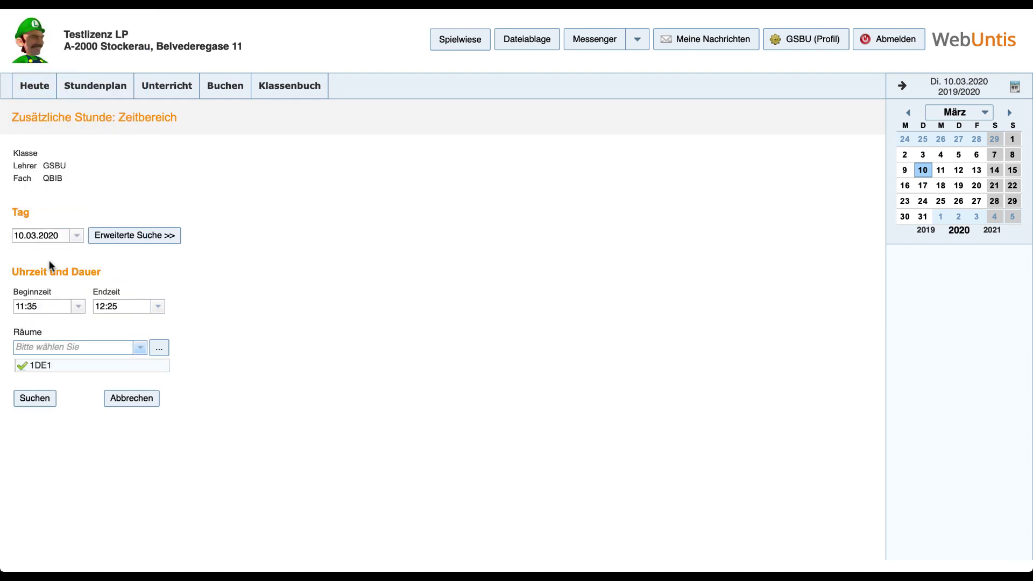
pyautogui.click(35, 398)
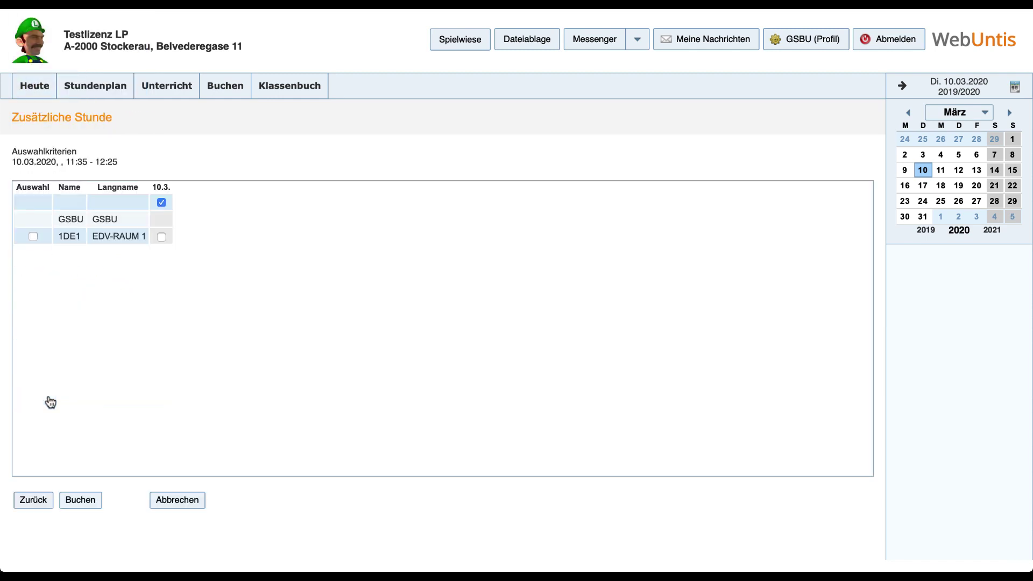
pyautogui.click(33, 236)
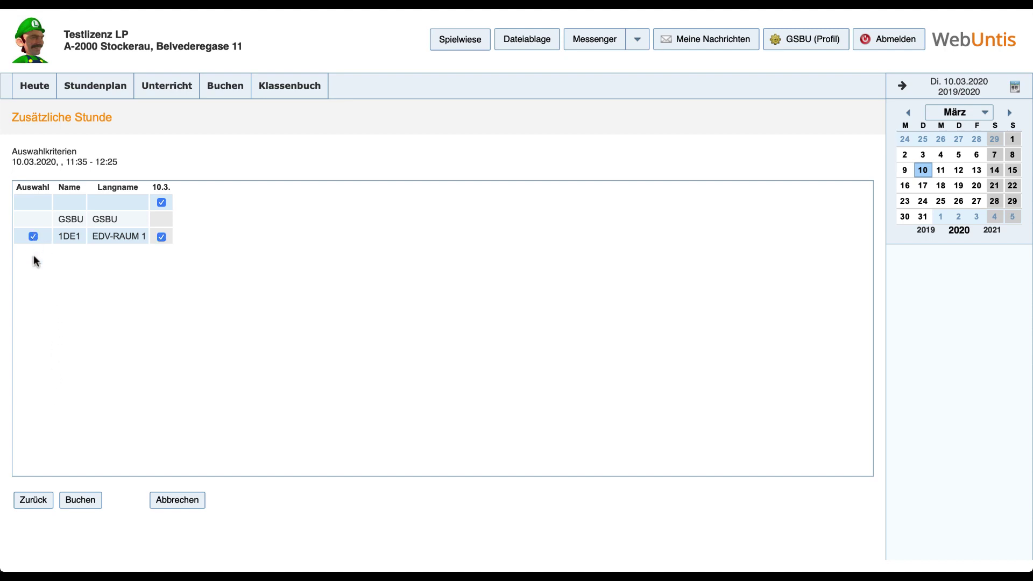
pyautogui.click(81, 500)
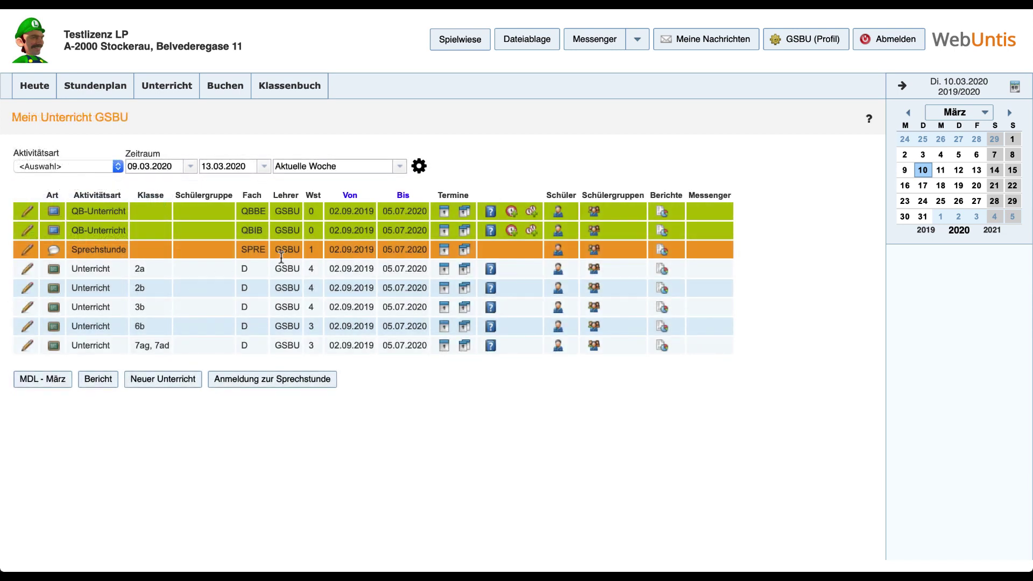
# Show the Soll-Ist-Stunden in Mein Unterricht, and open the Lehrer timetable to view the booked lesson.
pyautogui.click(418, 171)
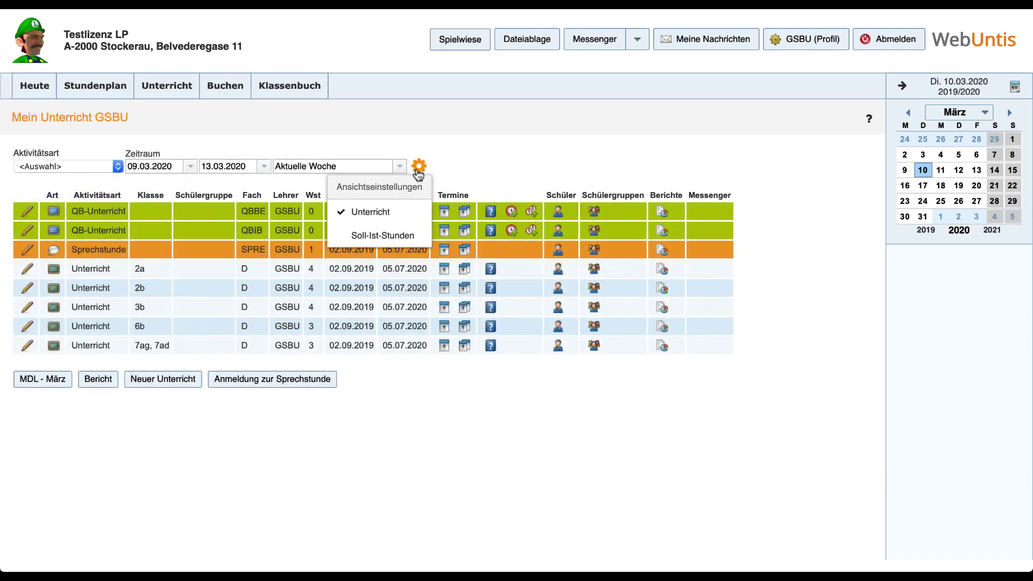
pyautogui.click(415, 231)
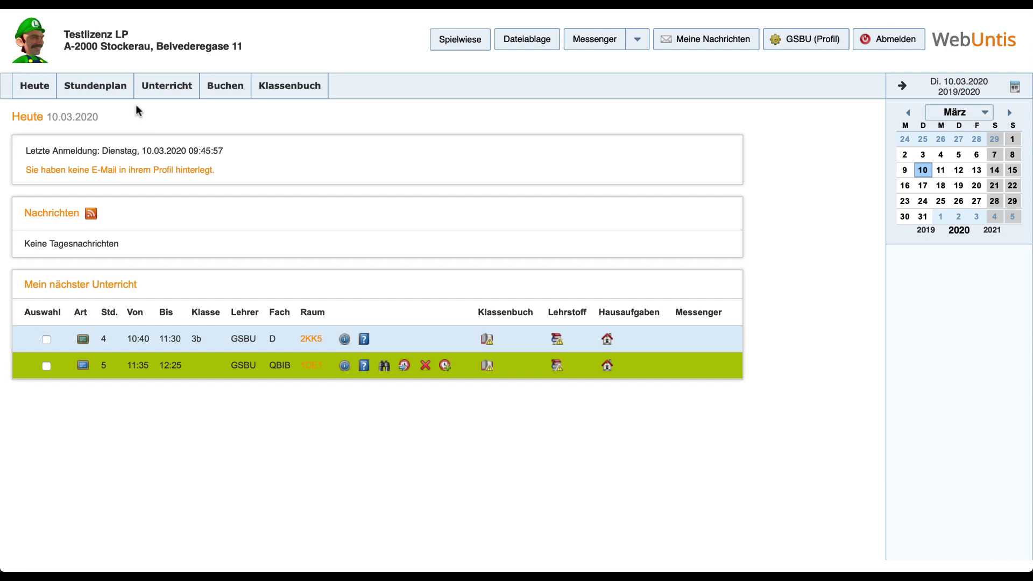
pyautogui.moveTo(129, 97)
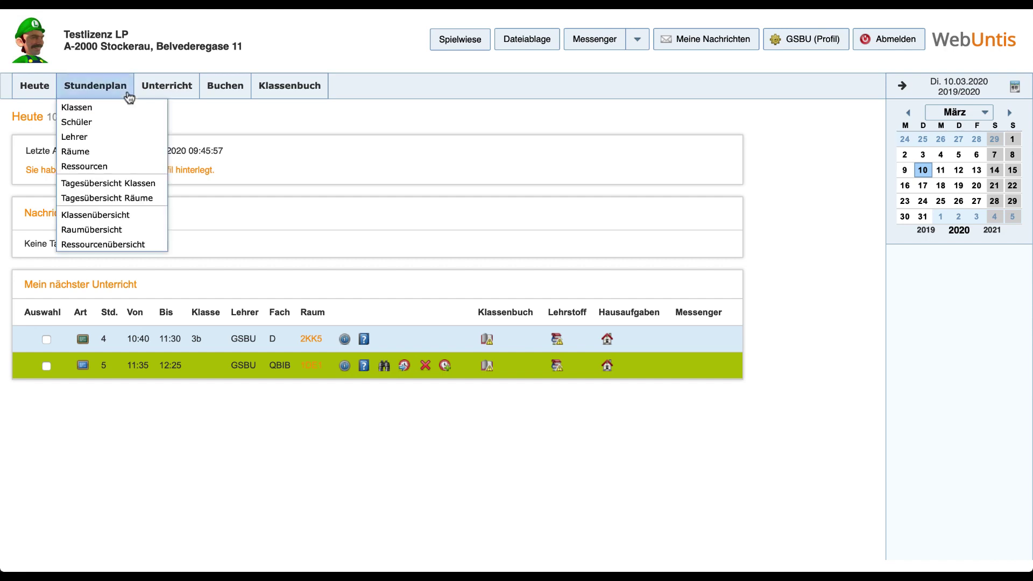
pyautogui.click(118, 137)
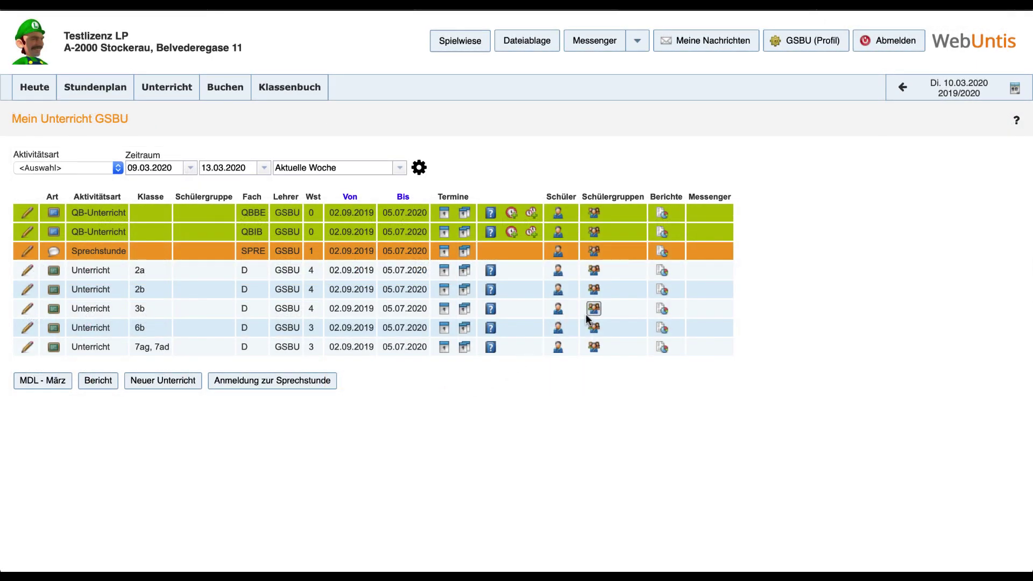
# Generate the Arbeitsbericht for the QBIB lesson as a PDF for the current week, and open WorkReportLesson.pdf.
pyautogui.click(663, 233)
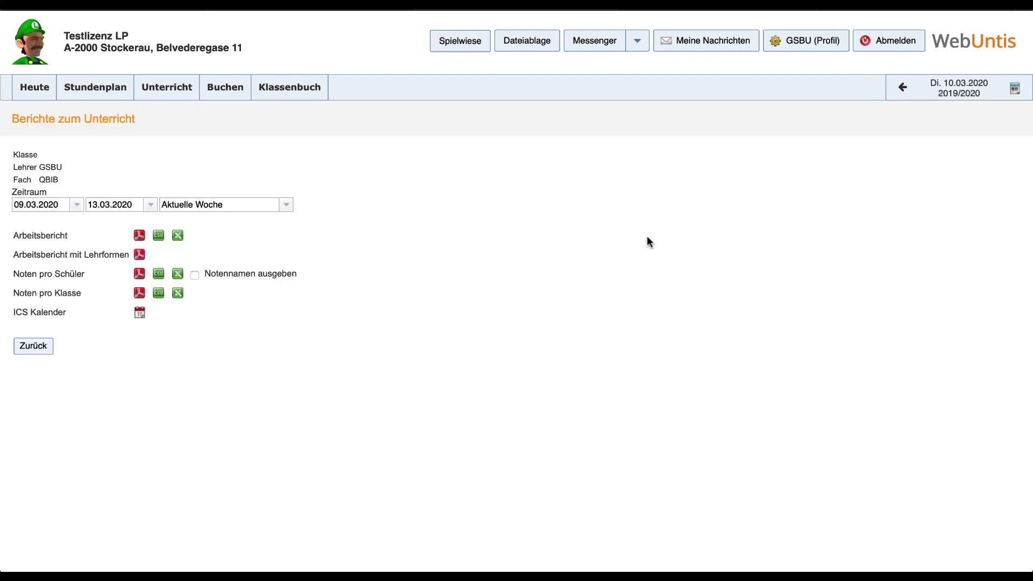
pyautogui.click(138, 235)
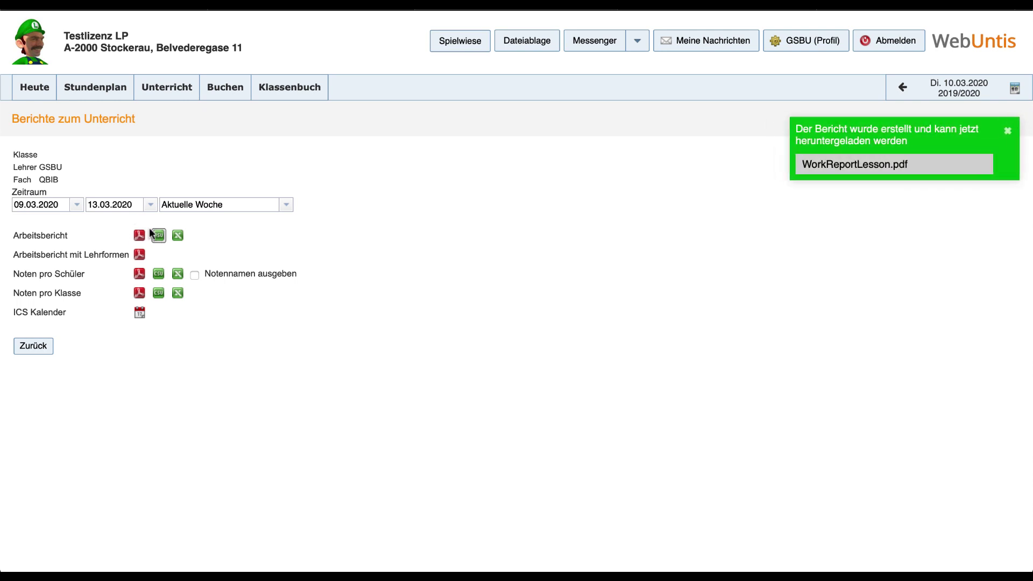
pyautogui.click(837, 167)
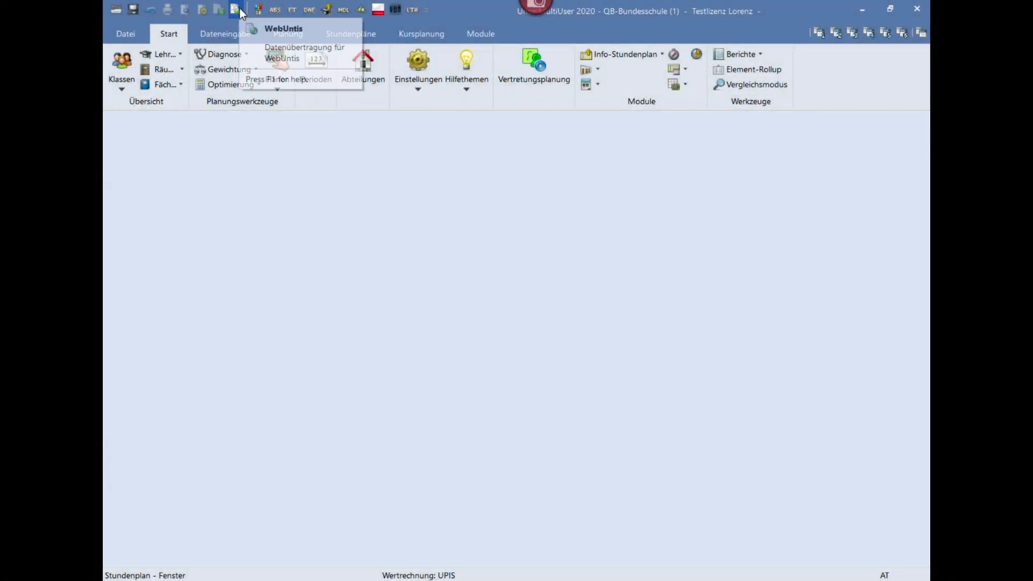
# In Untis, import the Buchungen from WebUntis and accept the QBIB lesson booking dated 10.03.2020.
pyautogui.click(239, 9)
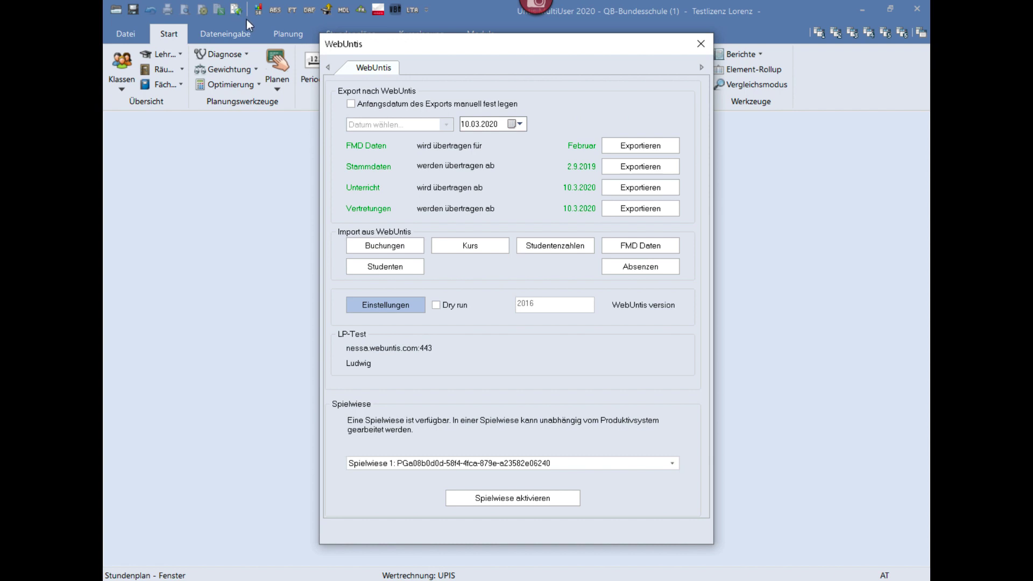
pyautogui.click(411, 245)
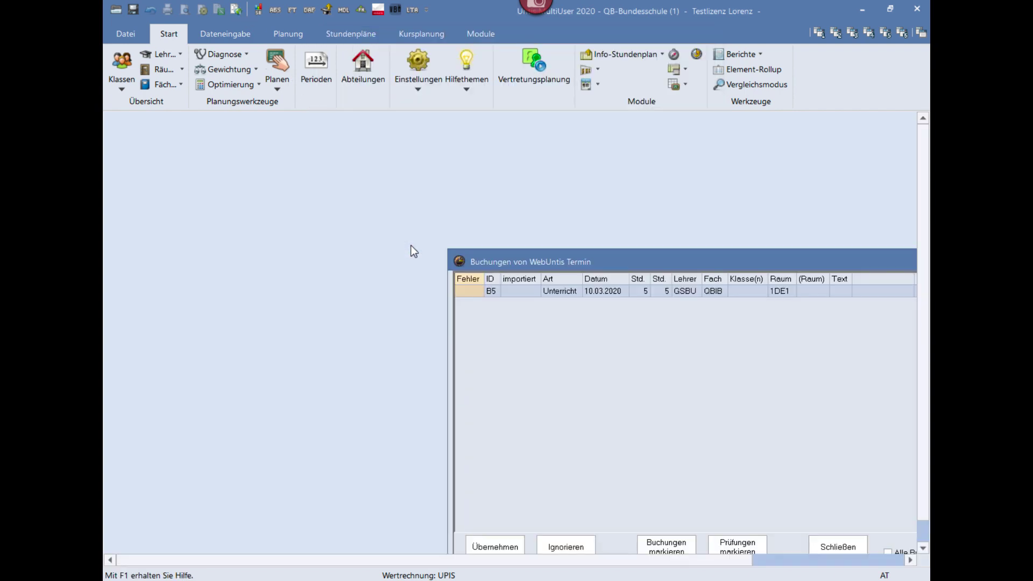
pyautogui.moveTo(597, 257); pyautogui.dragTo(431, 163)
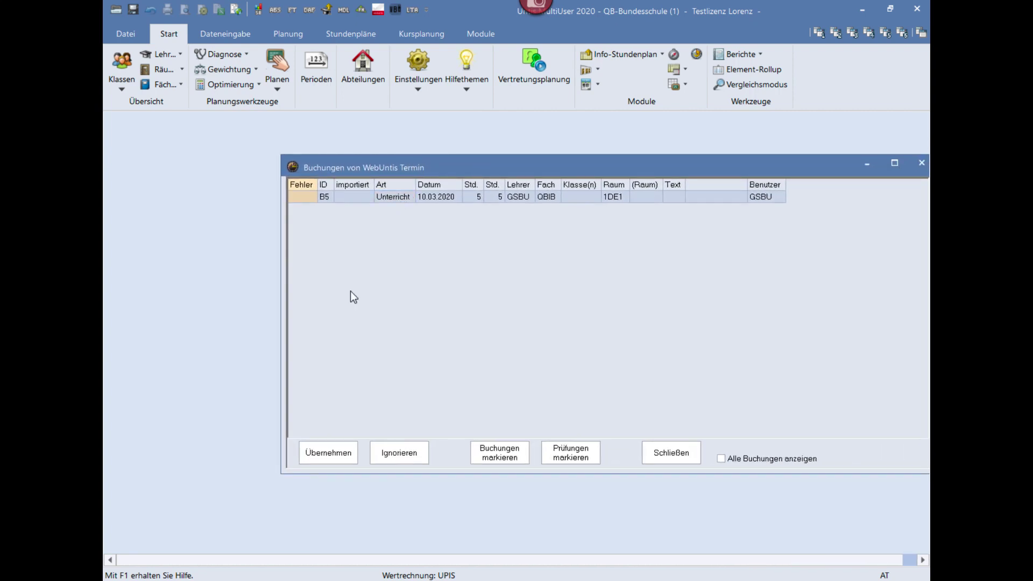
pyautogui.click(340, 454)
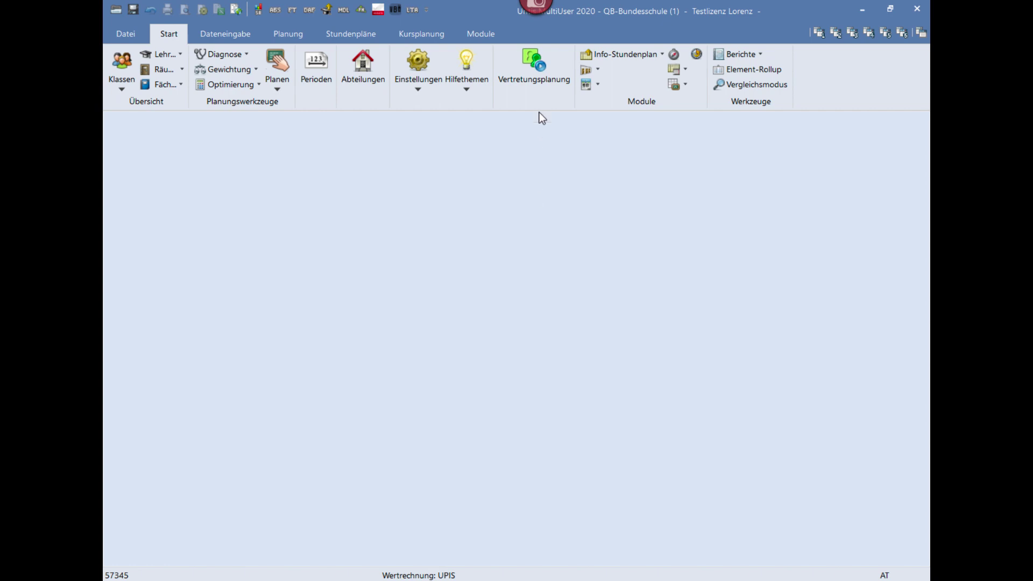
# Switch to Vertretungsplanung mode and open the teacher timetable as Lehrerplan hoch.
pyautogui.click(540, 70)
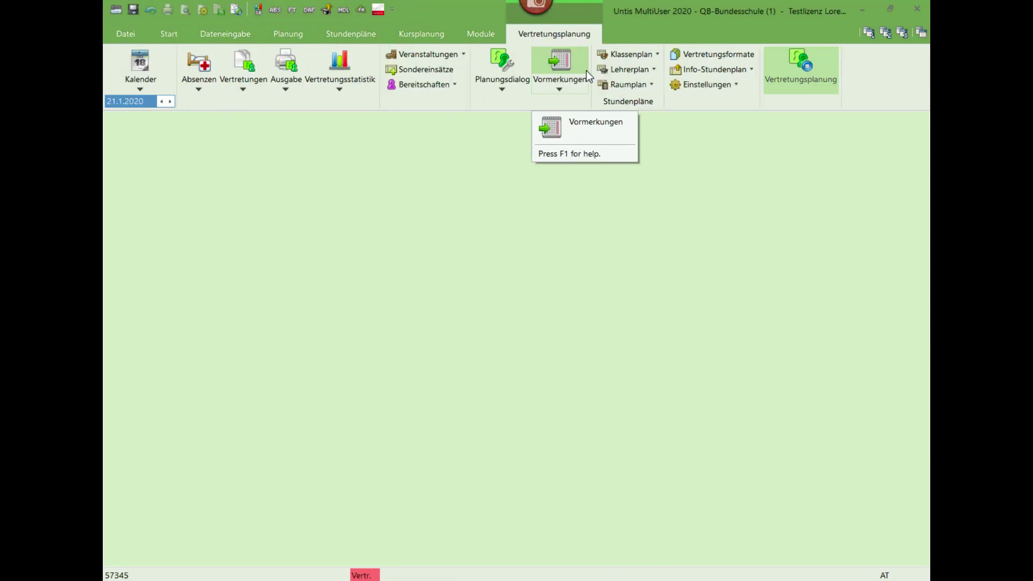
pyautogui.click(653, 70)
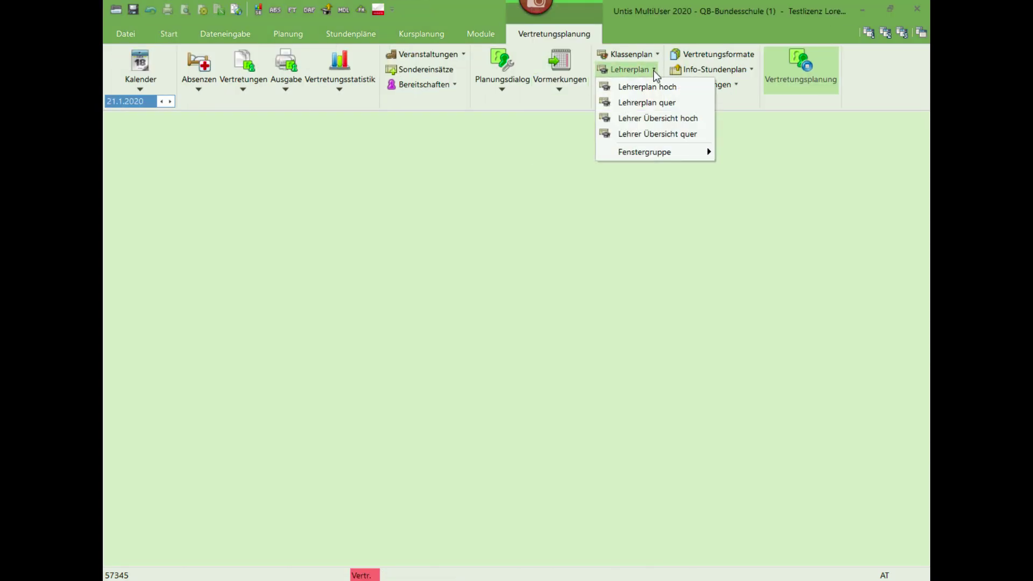
pyautogui.click(651, 87)
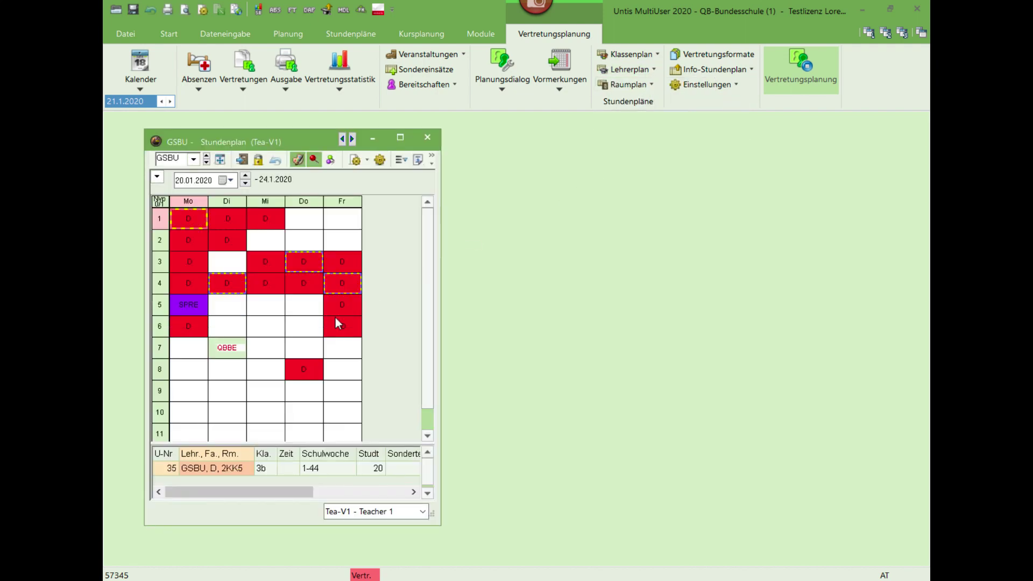
# Select the QBBE lesson on Tuesday in period 7 to view its details, and open the Vertretungen list.
pyautogui.click(237, 353)
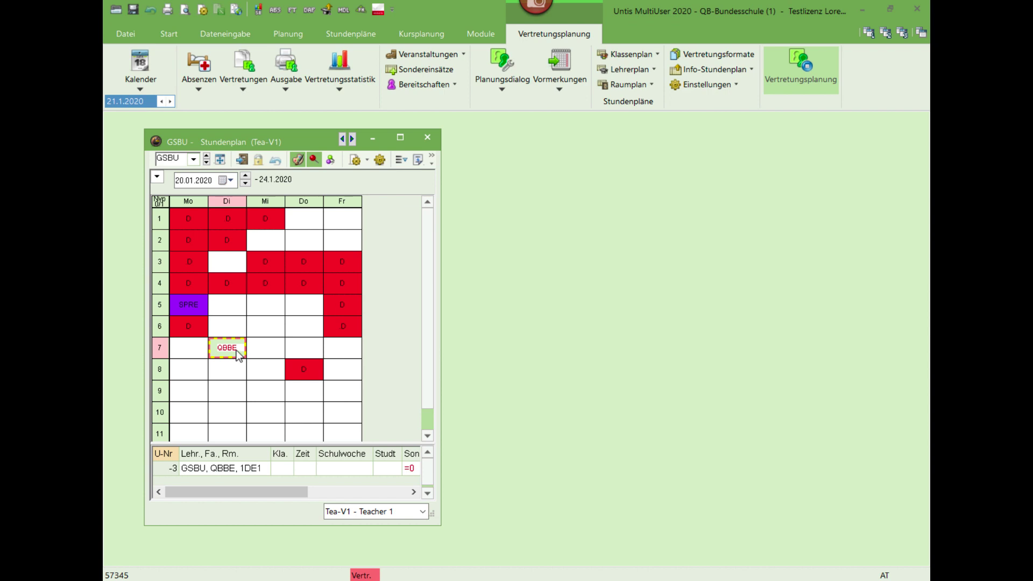
pyautogui.click(247, 92)
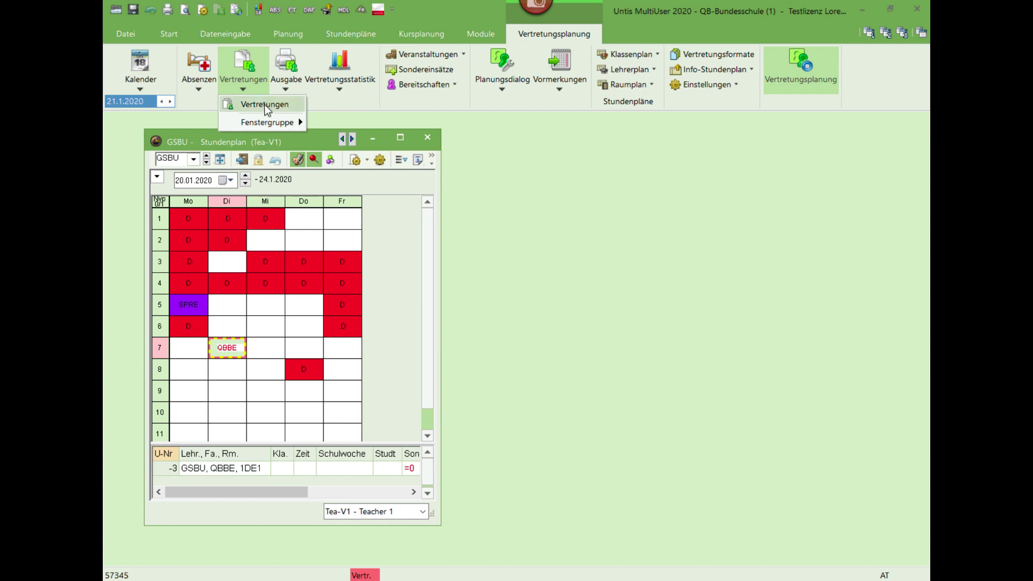
pyautogui.click(264, 105)
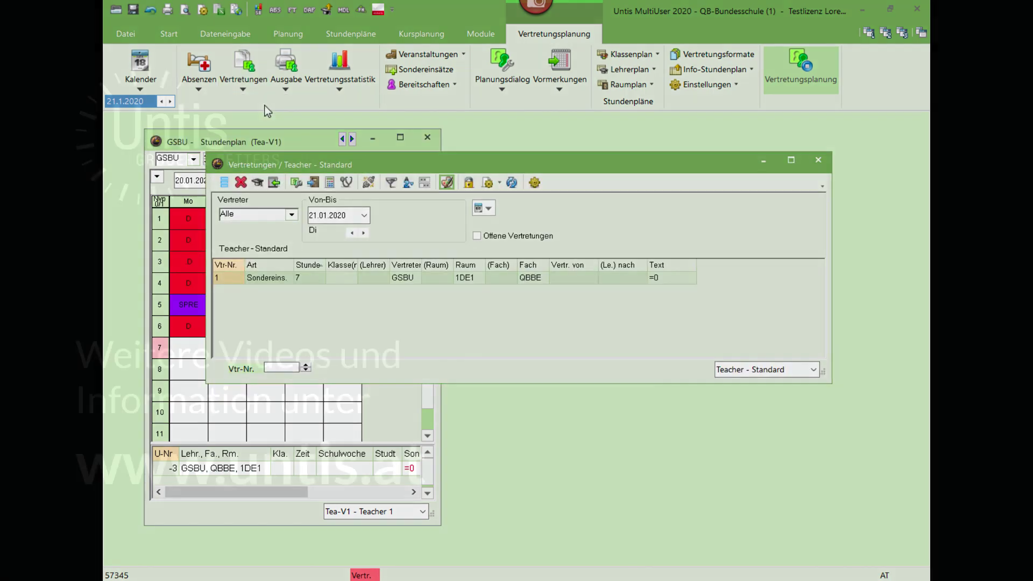